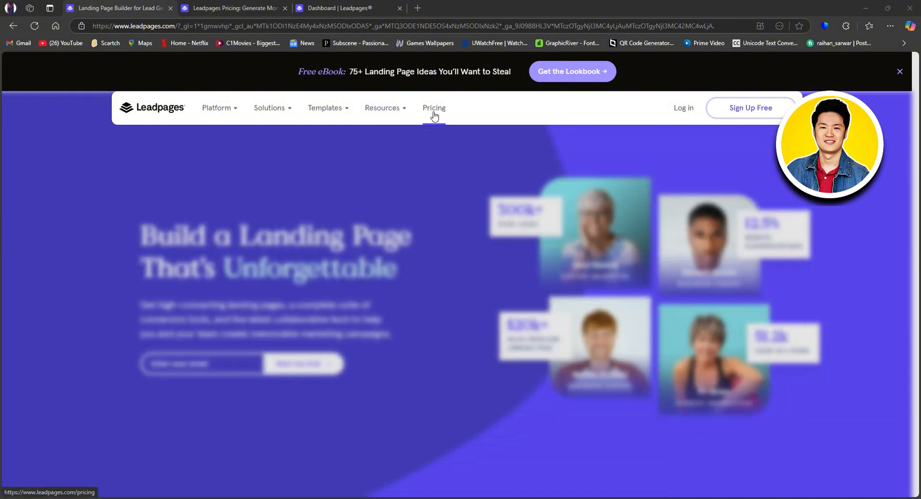
Review the Standard, Pro and Conversion plans on the pricing page, and try the monthly/yearly billing switch
{"action": "left_click", "coordinate": [248, 5]}
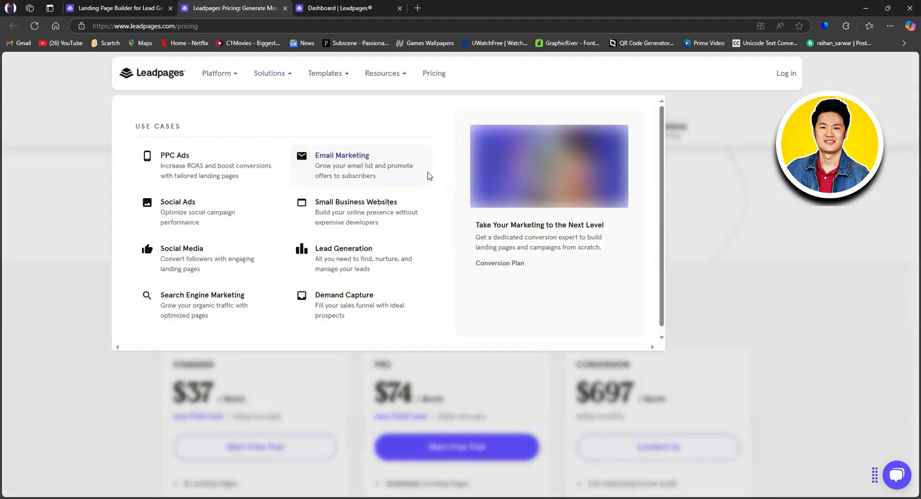
{"action": "scroll", "coordinate": [764, 166], "scroll_direction": "down", "scroll_amount": 1}
{"action": "scroll", "coordinate": [765, 166], "scroll_direction": "down", "scroll_amount": 4}
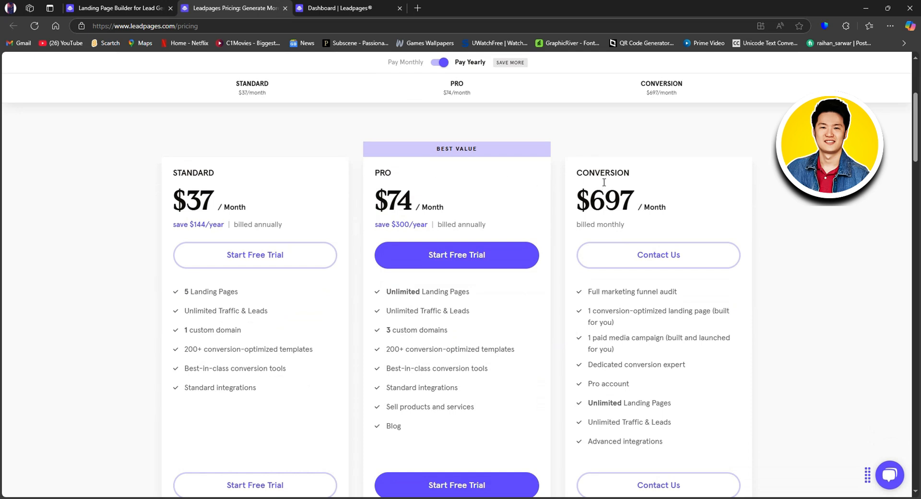
{"action": "scroll", "coordinate": [544, 159], "scroll_direction": "up", "scroll_amount": 2}
{"action": "left_click", "coordinate": [441, 105]}
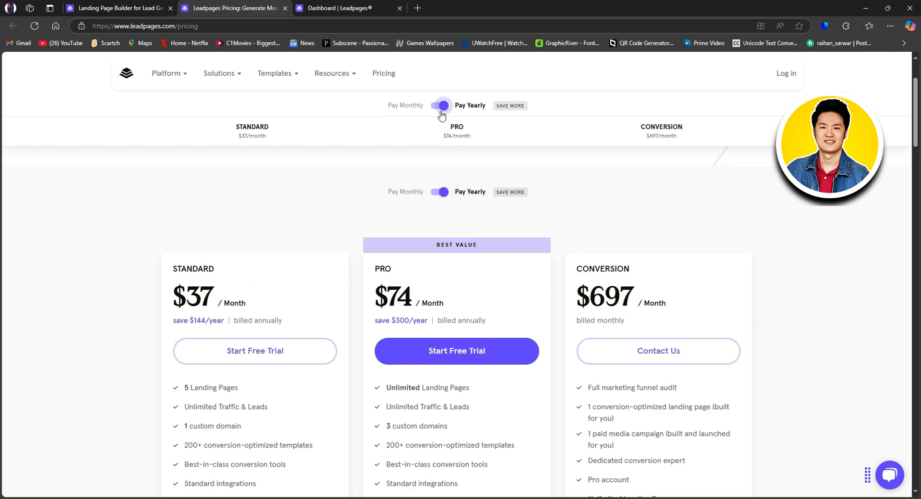
{"action": "left_click", "coordinate": [439, 106]}
{"action": "scroll", "coordinate": [417, 119], "scroll_direction": "up", "scroll_amount": 3}
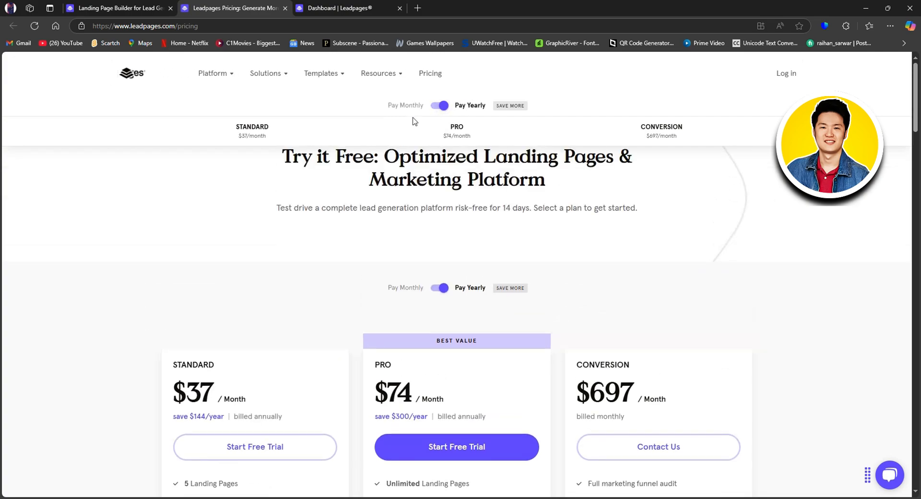
Close the pricing page and log in to the Leadpages account with the prefilled credentials
{"action": "left_click", "coordinate": [155, 7]}
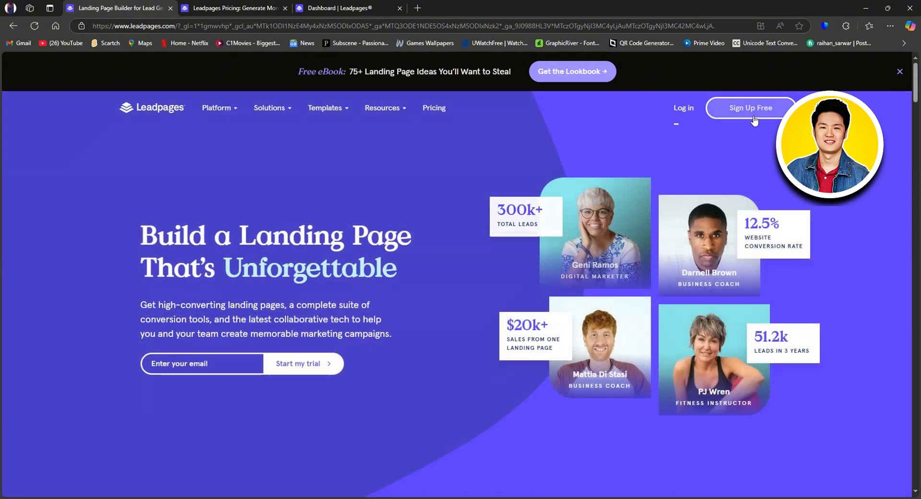
{"action": "left_click", "coordinate": [225, 4]}
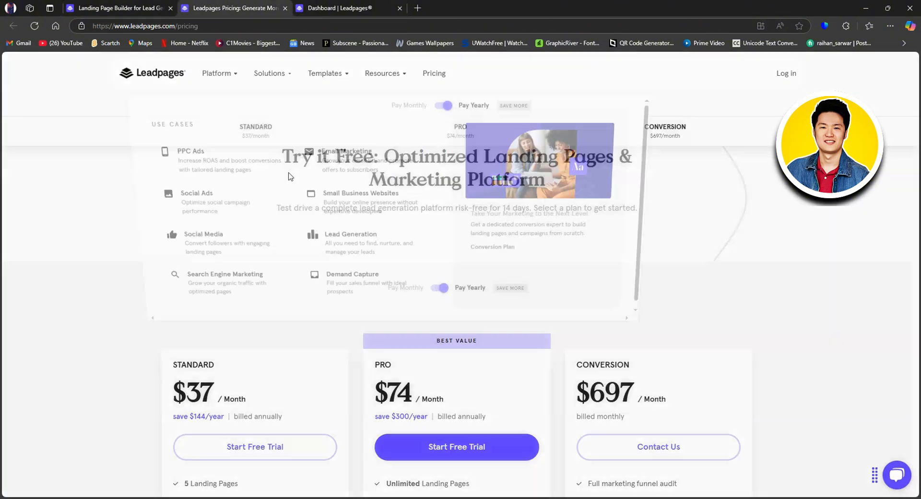
{"action": "key", "text": "ctrl+w"}
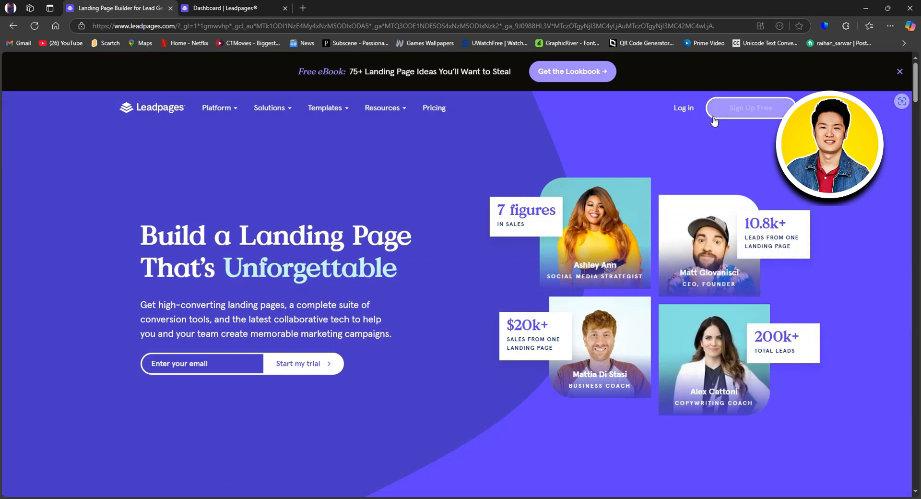
{"action": "left_click", "coordinate": [684, 108]}
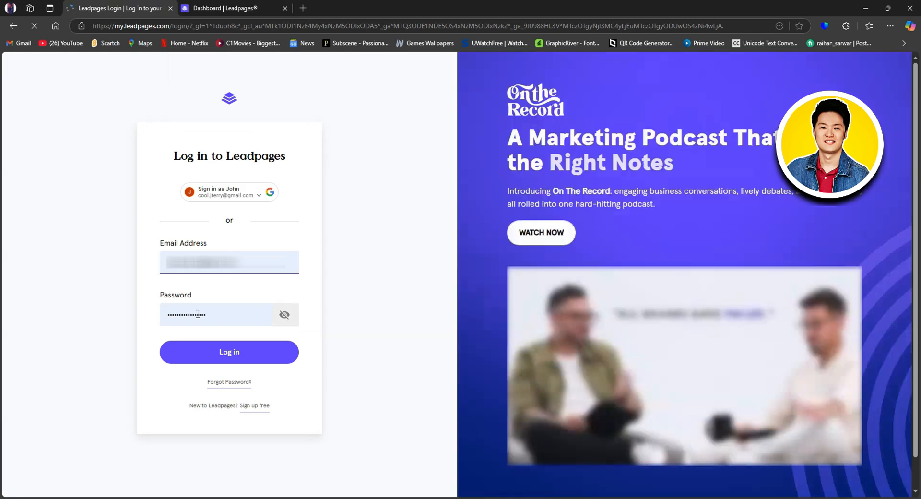
{"action": "left_click", "coordinate": [244, 351]}
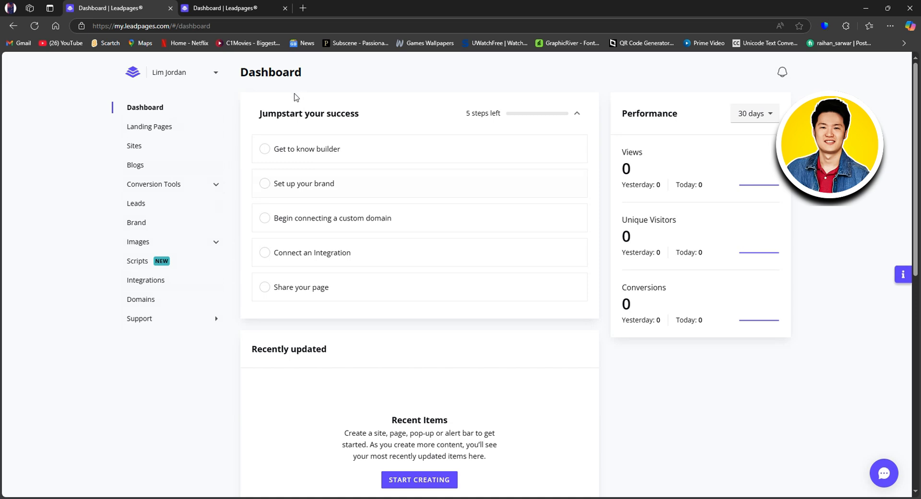
Open the builder intro video from the "Get to know builder" checklist item and close it without playing it
{"action": "mouse_move", "coordinate": [316, 159]}
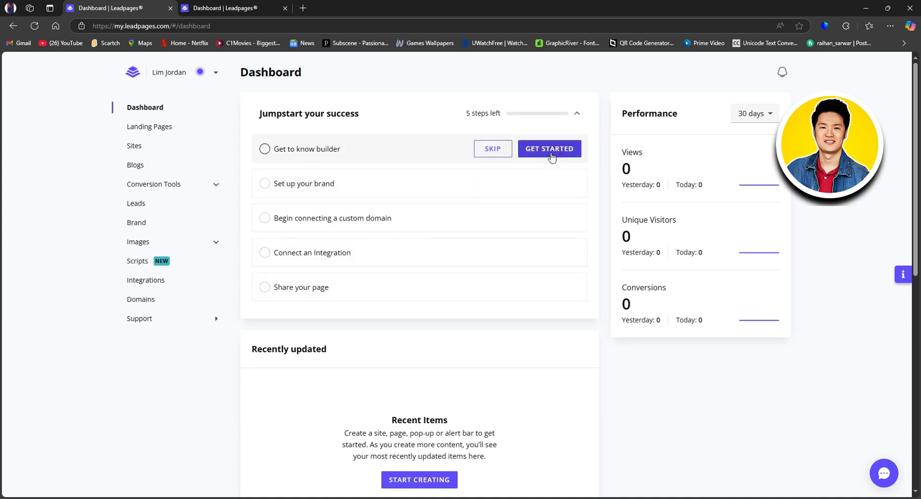
{"action": "left_click", "coordinate": [550, 149]}
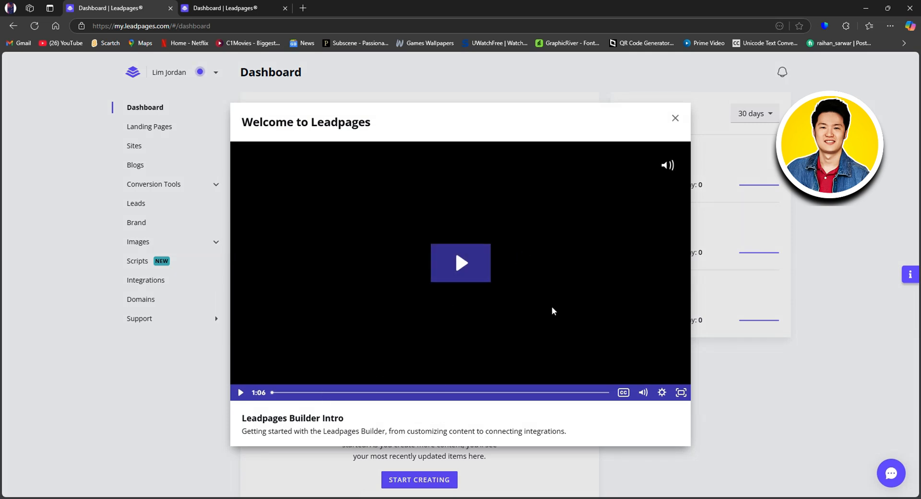
{"action": "left_click", "coordinate": [675, 118]}
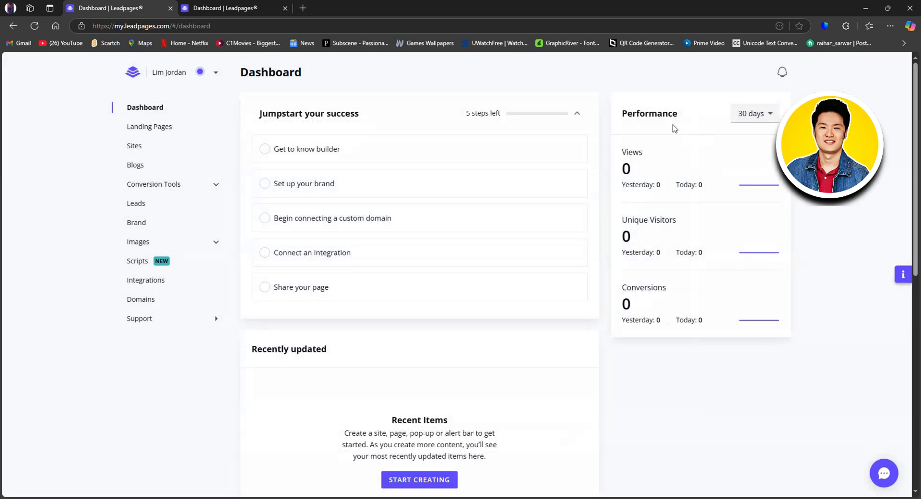
Try the 60-day range for the dashboard's Performance figures and set it to 90 days
{"action": "left_click", "coordinate": [767, 121]}
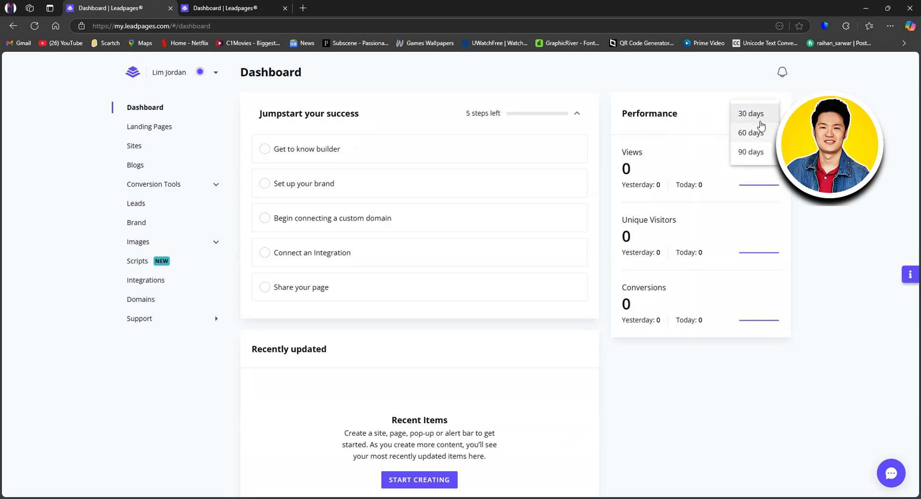
{"action": "left_click", "coordinate": [759, 137]}
{"action": "left_click", "coordinate": [762, 120]}
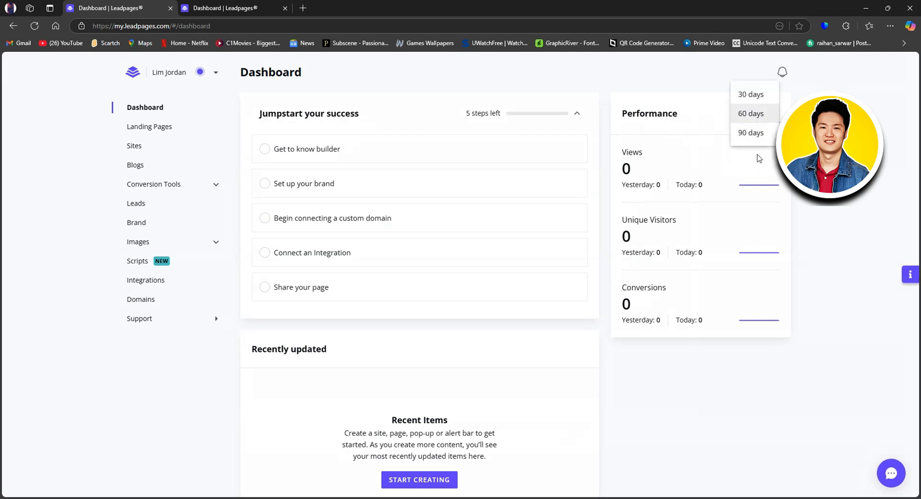
{"action": "left_click", "coordinate": [755, 153]}
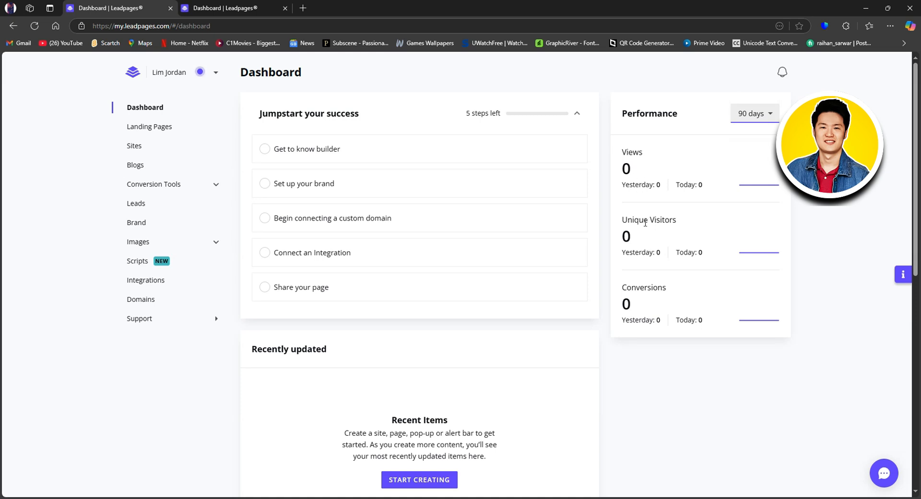
Examine the dashboard's Recently updated and Latest leads collected sections
{"action": "scroll", "coordinate": [641, 229], "scroll_direction": "down", "scroll_amount": 1}
{"action": "scroll", "coordinate": [633, 253], "scroll_direction": "down", "scroll_amount": 4}
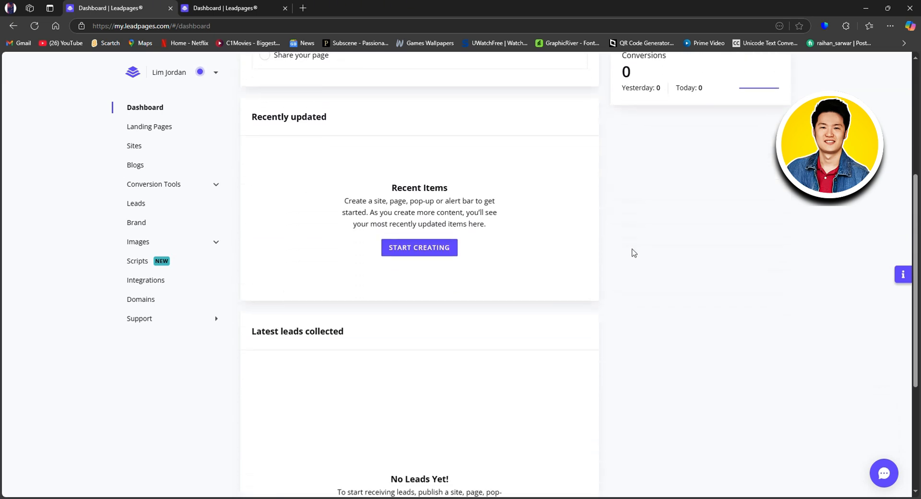
{"action": "scroll", "coordinate": [528, 228], "scroll_direction": "up", "scroll_amount": 1}
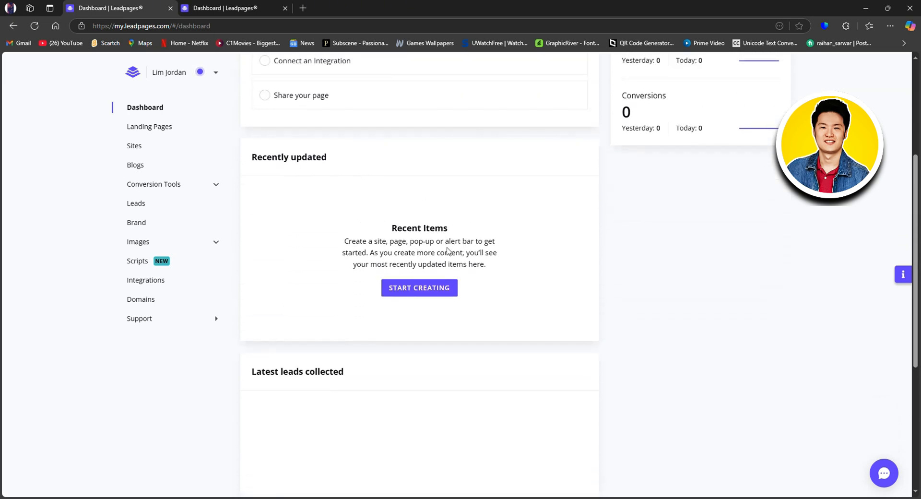
{"action": "scroll", "coordinate": [447, 250], "scroll_direction": "down", "scroll_amount": 3}
{"action": "scroll", "coordinate": [338, 240], "scroll_direction": "down", "scroll_amount": 2}
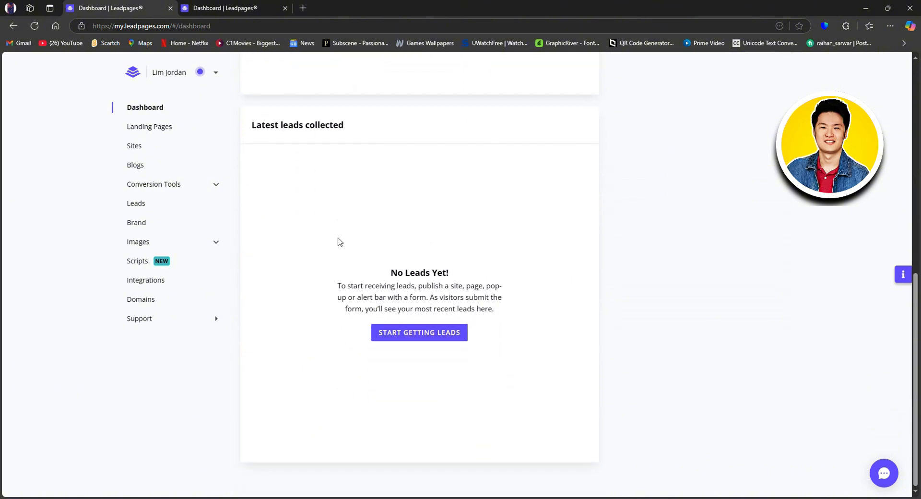
{"action": "scroll", "coordinate": [427, 219], "scroll_direction": "up", "scroll_amount": 9}
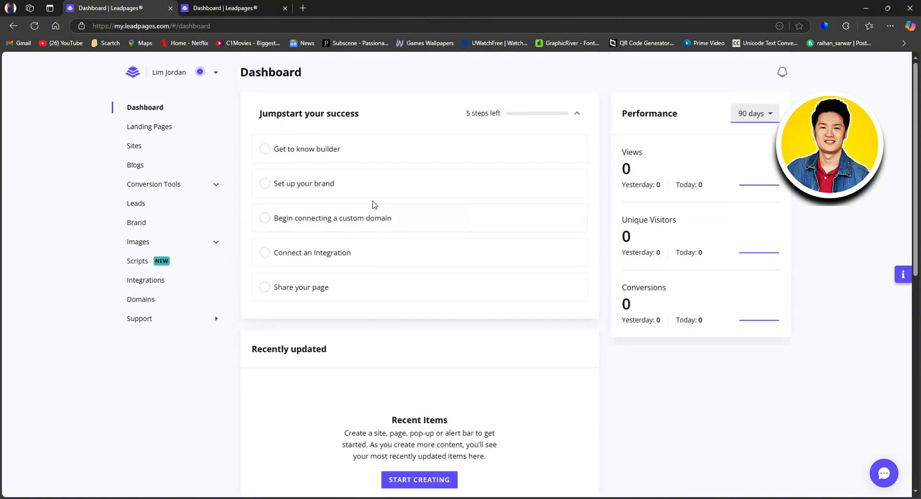
Start creating a landing page from the Landing Pages section and browse the newest templates
{"action": "left_click", "coordinate": [165, 129]}
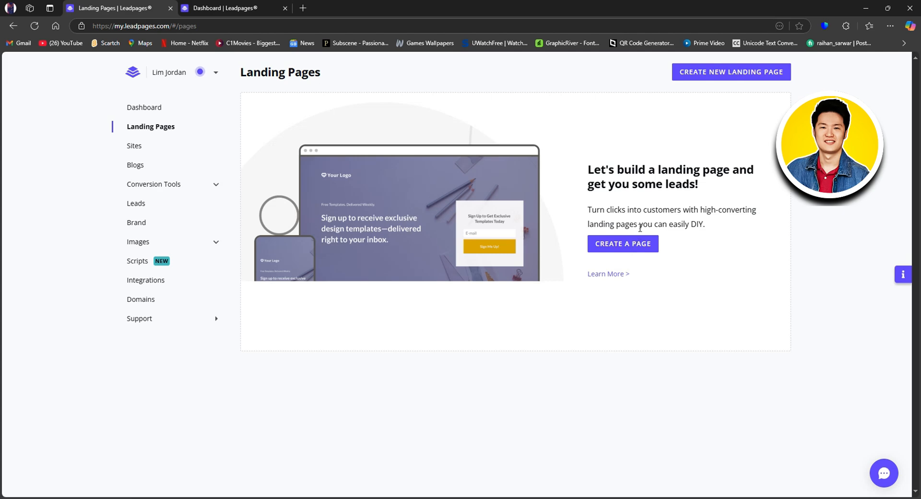
{"action": "left_click", "coordinate": [637, 244]}
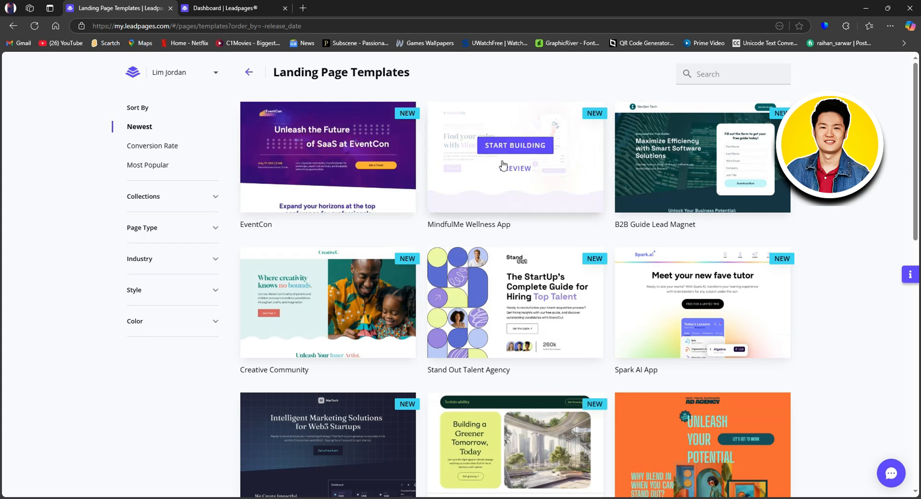
{"action": "scroll", "coordinate": [425, 285], "scroll_direction": "down", "scroll_amount": 3}
{"action": "scroll", "coordinate": [350, 267], "scroll_direction": "up", "scroll_amount": 3}
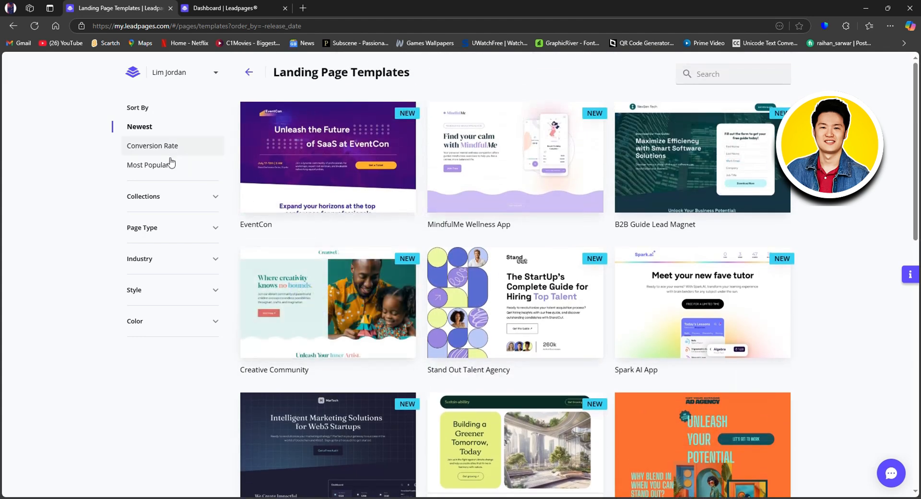
Examine the options in the Collections and Page Type template filters
{"action": "left_click", "coordinate": [199, 197]}
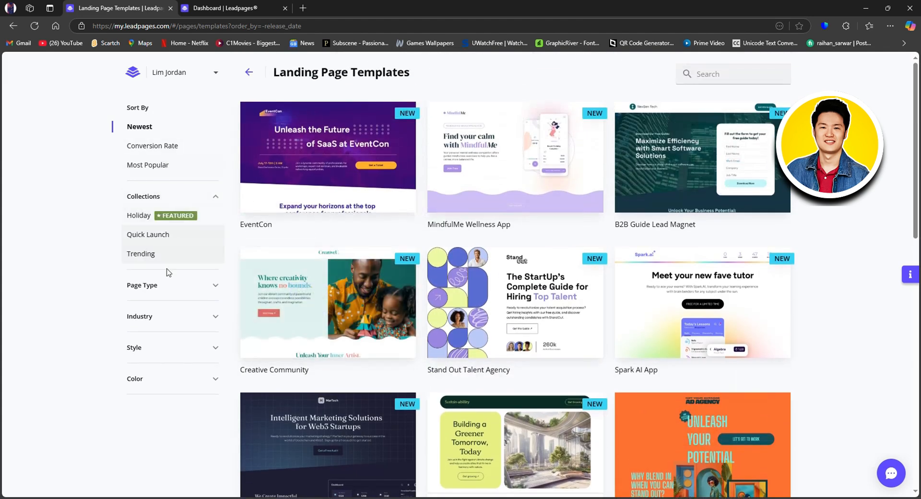
{"action": "left_click", "coordinate": [175, 287]}
{"action": "scroll", "coordinate": [172, 288], "scroll_direction": "down", "scroll_amount": 2}
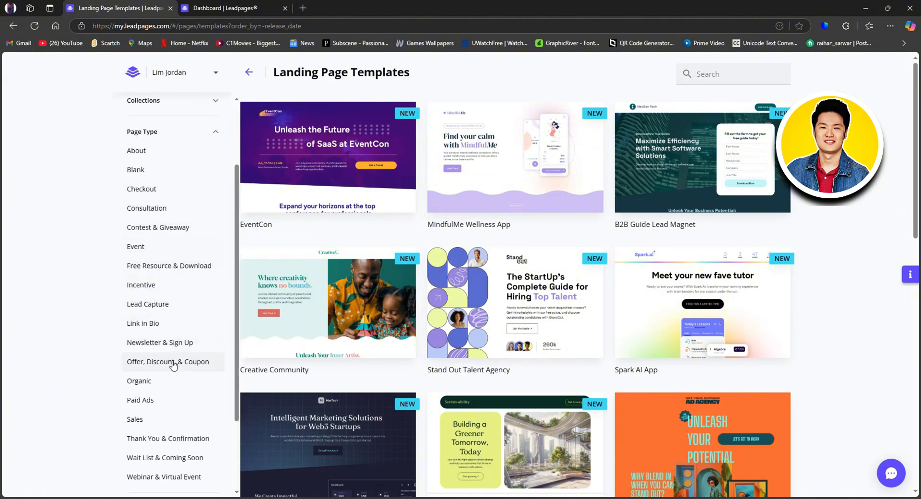
{"action": "scroll", "coordinate": [177, 343], "scroll_direction": "down", "scroll_amount": 2}
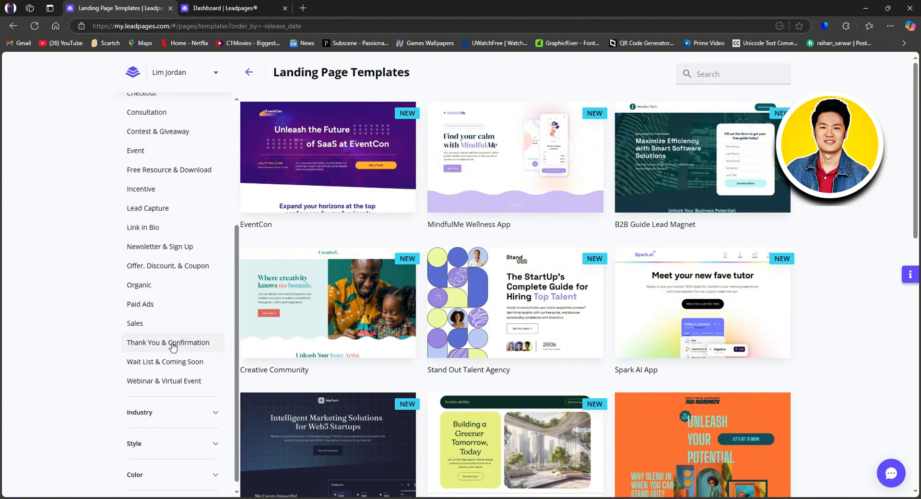
{"action": "scroll", "coordinate": [172, 343], "scroll_direction": "up", "scroll_amount": 3}
{"action": "scroll", "coordinate": [170, 311], "scroll_direction": "down", "scroll_amount": 3}
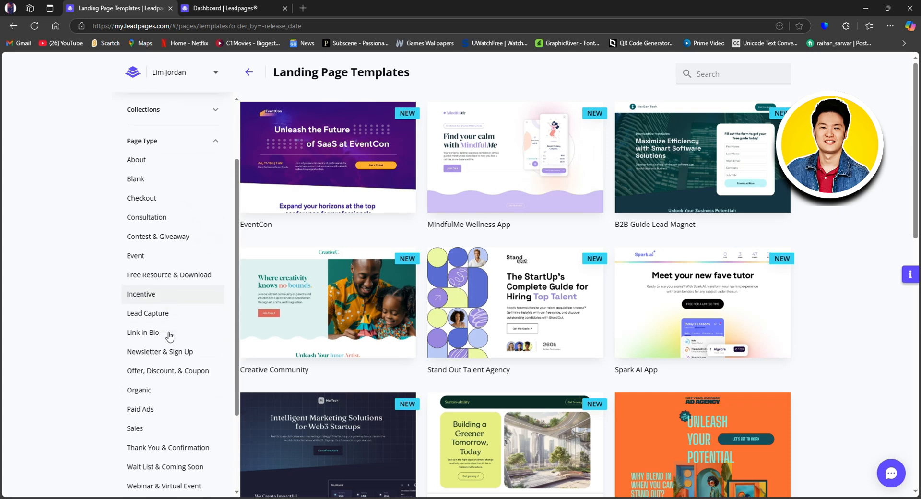
Examine the options in the Industry, Style and Color template filters
{"action": "left_click", "coordinate": [172, 405]}
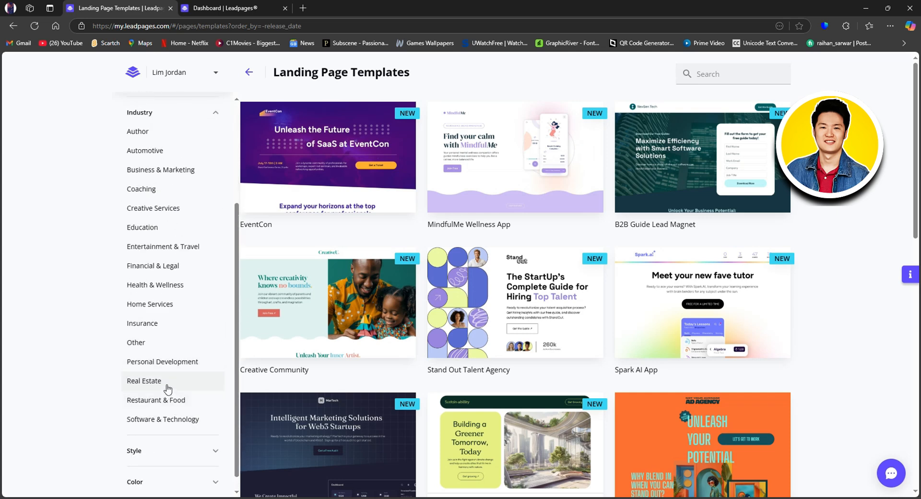
{"action": "scroll", "coordinate": [165, 364], "scroll_direction": "up", "scroll_amount": 1}
{"action": "scroll", "coordinate": [175, 297], "scroll_direction": "up", "scroll_amount": 1}
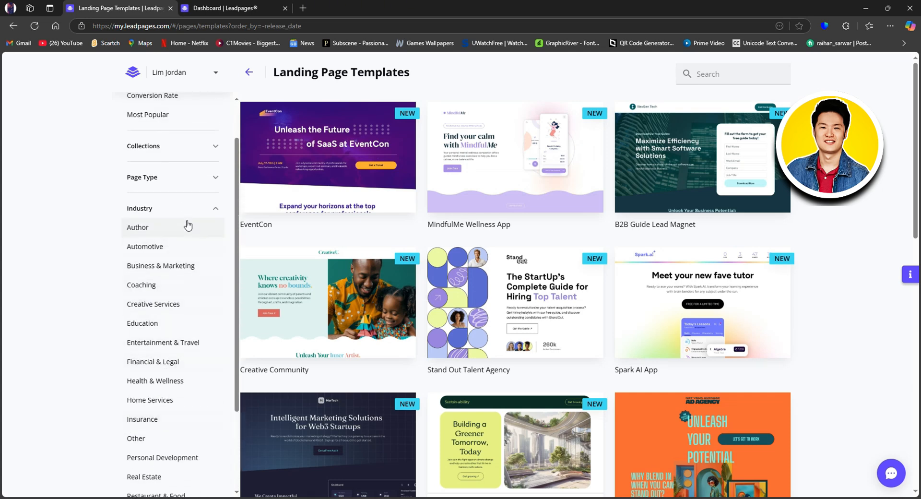
{"action": "scroll", "coordinate": [173, 283], "scroll_direction": "down", "scroll_amount": 2}
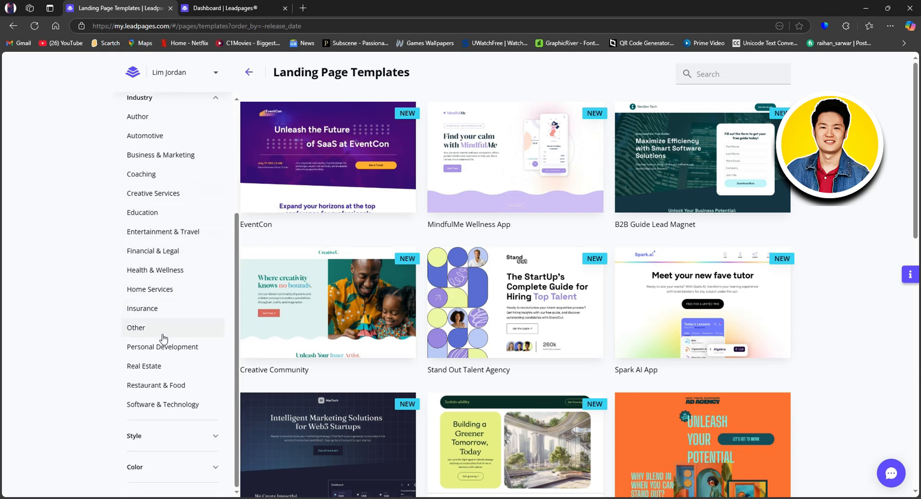
{"action": "left_click", "coordinate": [189, 434]}
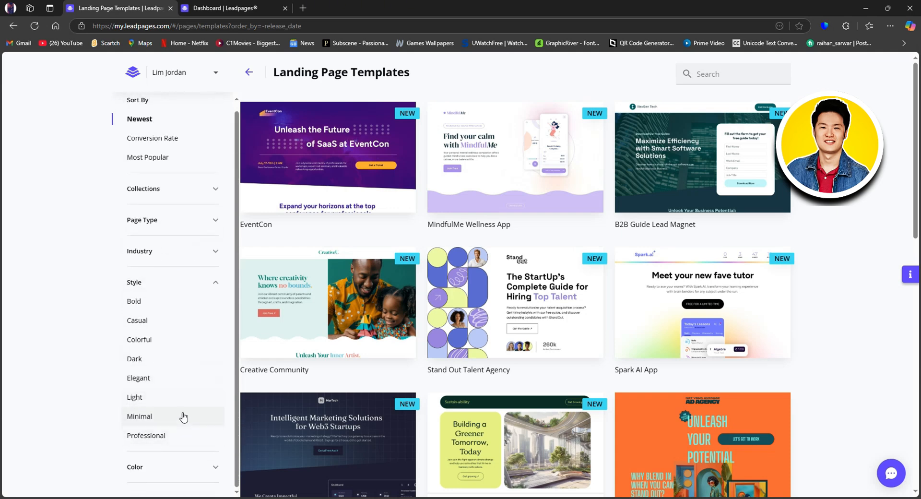
{"action": "left_click", "coordinate": [174, 466]}
{"action": "scroll", "coordinate": [166, 414], "scroll_direction": "up", "scroll_amount": 2}
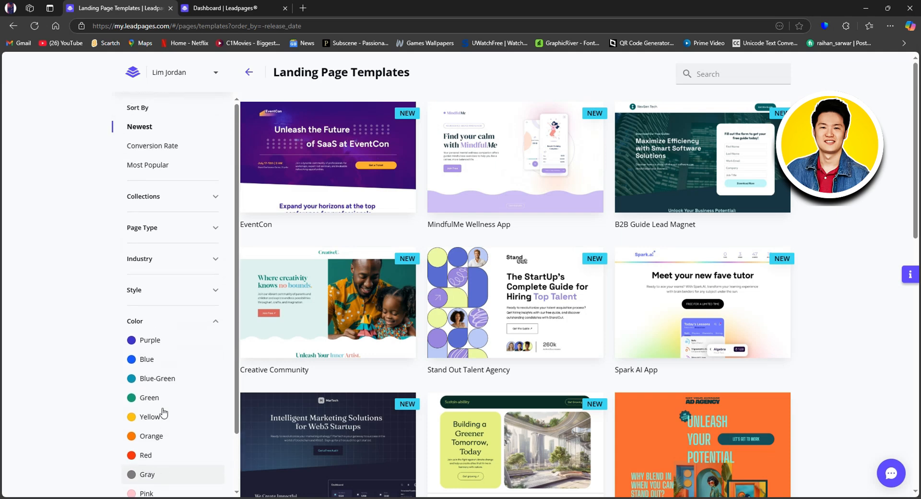
Expand the Page Type filter again and look through its landing page categories
{"action": "left_click", "coordinate": [185, 237]}
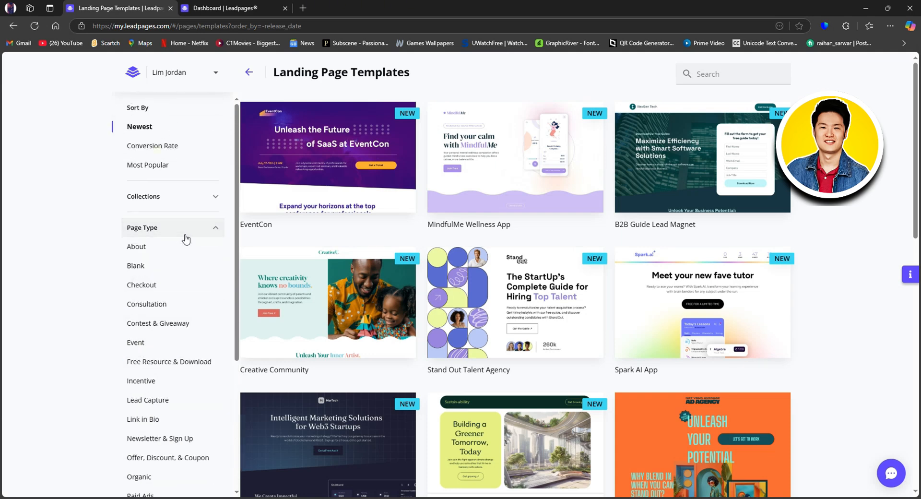
{"action": "scroll", "coordinate": [171, 307], "scroll_direction": "down", "scroll_amount": 1}
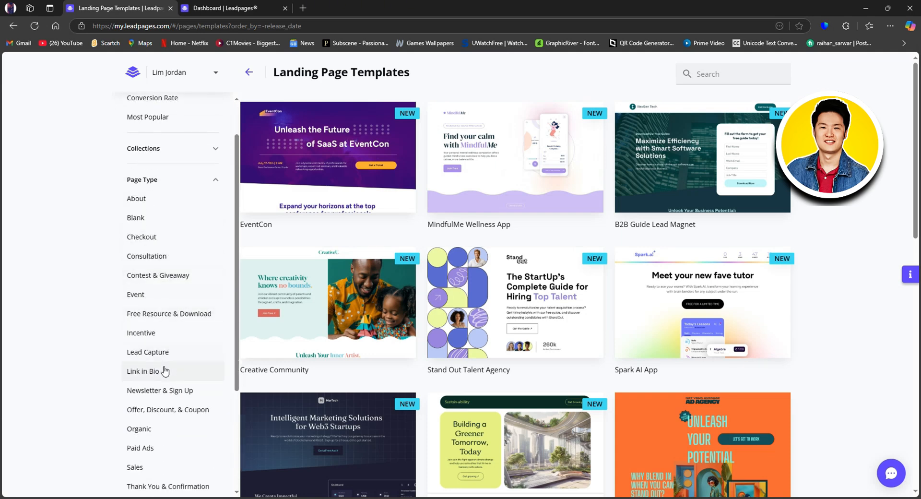
{"action": "scroll", "coordinate": [170, 374], "scroll_direction": "down", "scroll_amount": 2}
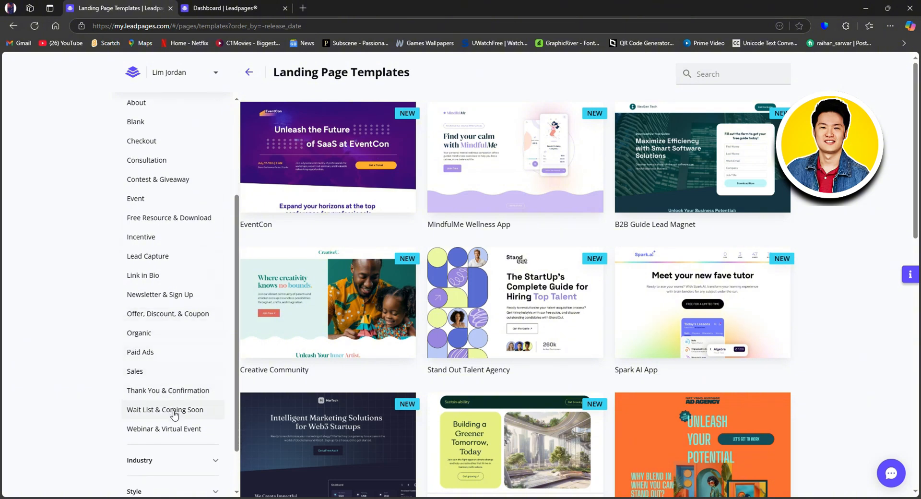
{"action": "scroll", "coordinate": [173, 374], "scroll_direction": "up", "scroll_amount": 1}
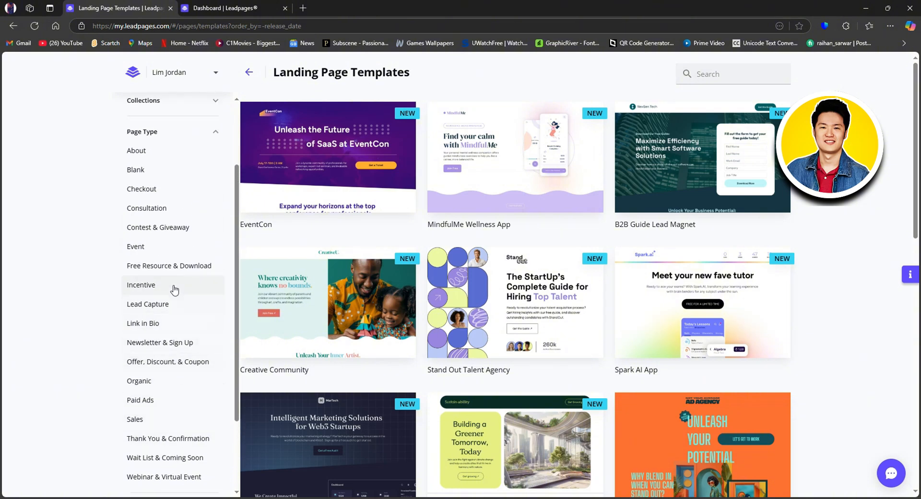
Filter the landing page templates to the Event page type and preview the Creative Community template
{"action": "left_click", "coordinate": [146, 247]}
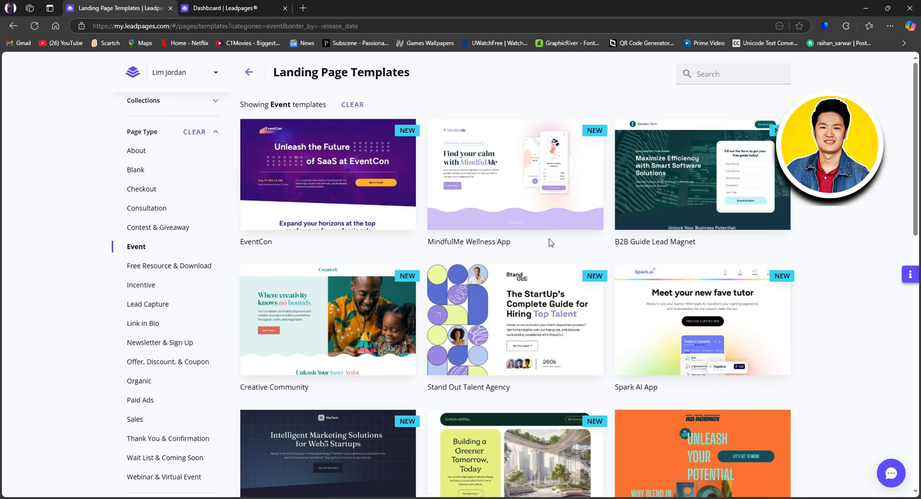
{"action": "scroll", "coordinate": [662, 341], "scroll_direction": "down", "scroll_amount": 1}
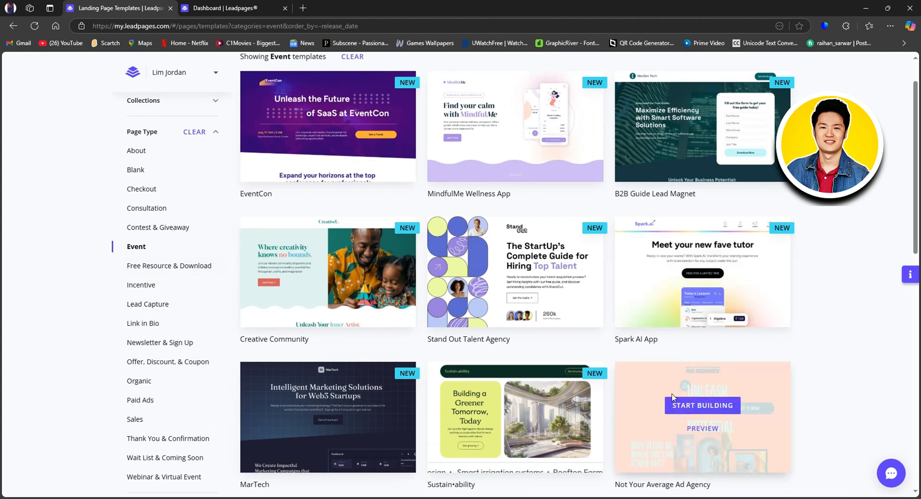
{"action": "mouse_move", "coordinate": [374, 298]}
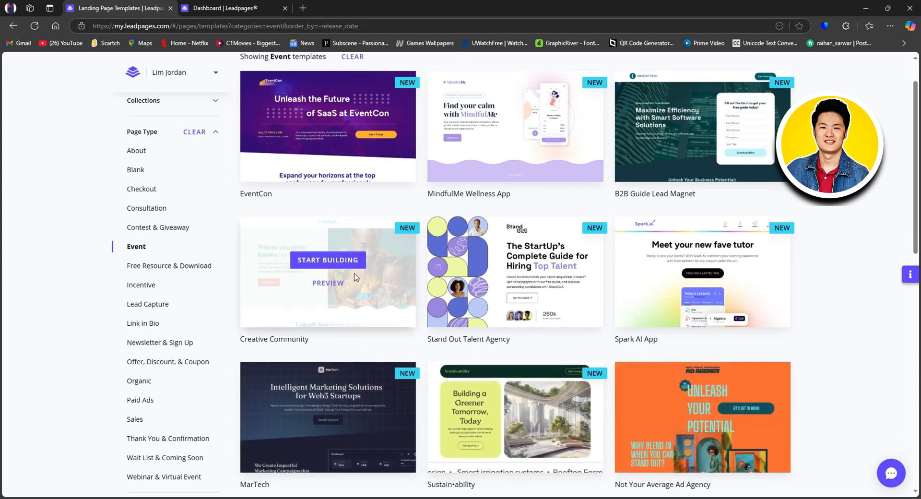
{"action": "left_click", "coordinate": [322, 283]}
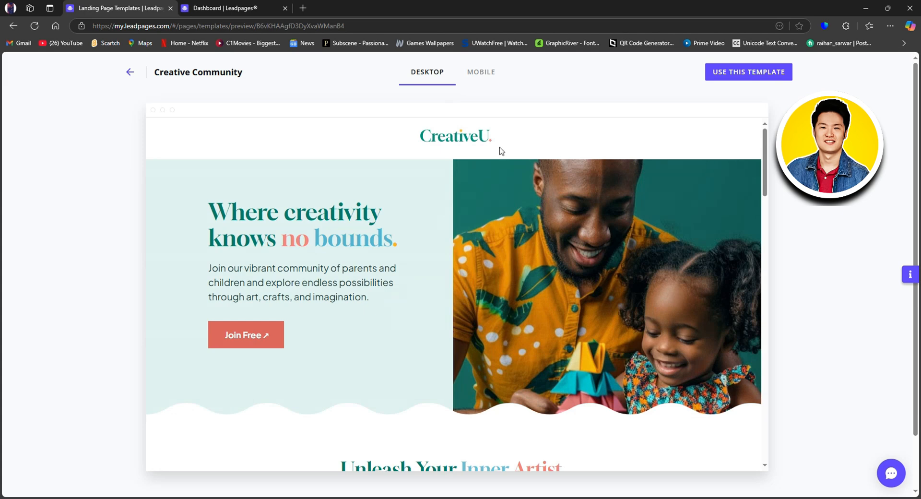
Examine the Creative Community template in its mobile preview and through the full desktop preview
{"action": "left_click", "coordinate": [479, 71]}
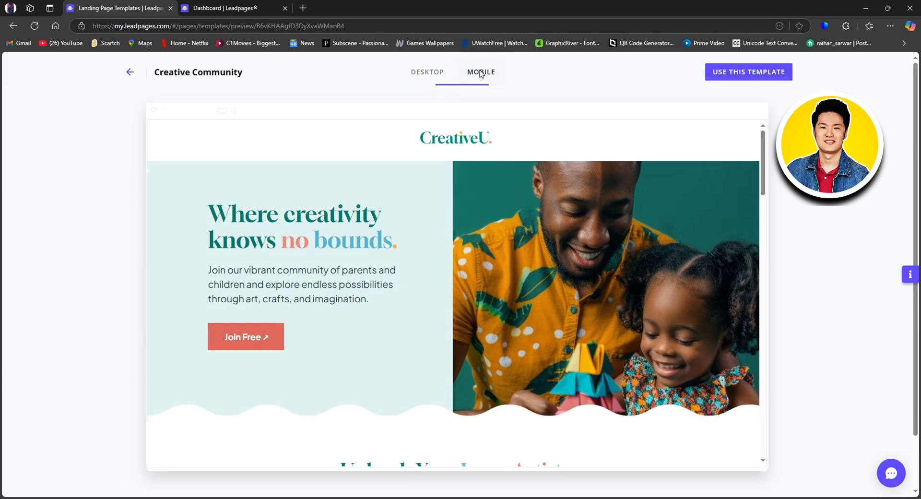
{"action": "scroll", "coordinate": [484, 253], "scroll_direction": "down", "scroll_amount": 5}
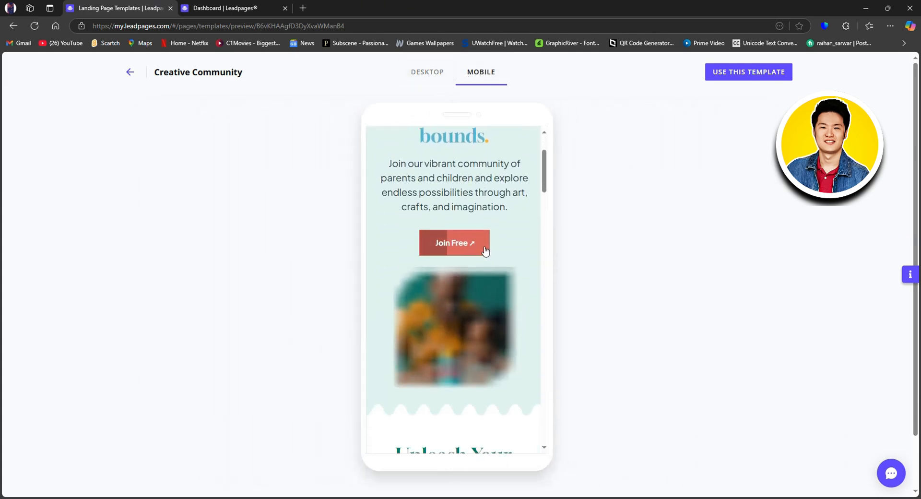
{"action": "scroll", "coordinate": [482, 250], "scroll_direction": "up", "scroll_amount": 5}
{"action": "left_click", "coordinate": [427, 72]}
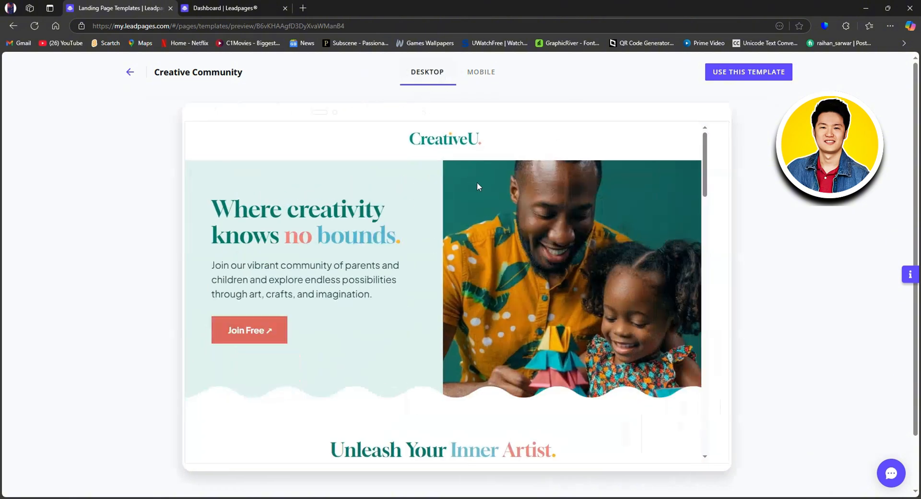
{"action": "scroll", "coordinate": [465, 266], "scroll_direction": "down", "scroll_amount": 8}
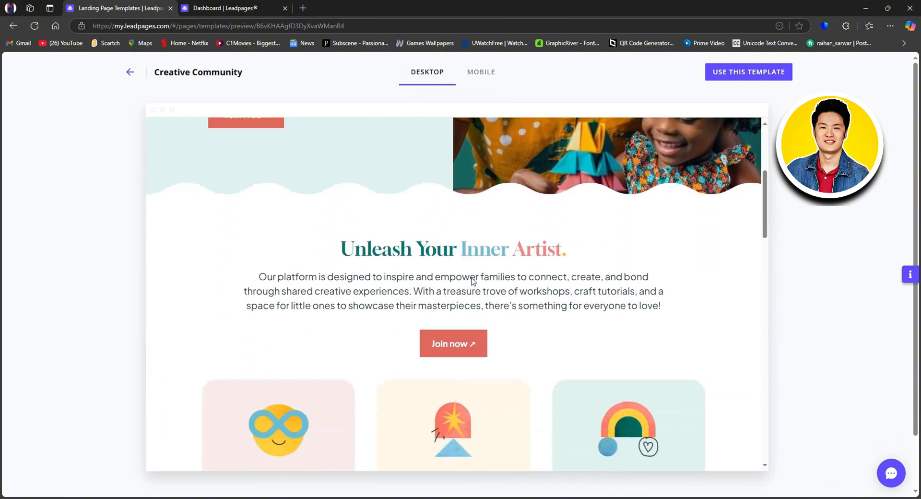
{"action": "scroll", "coordinate": [469, 265], "scroll_direction": "down", "scroll_amount": 9}
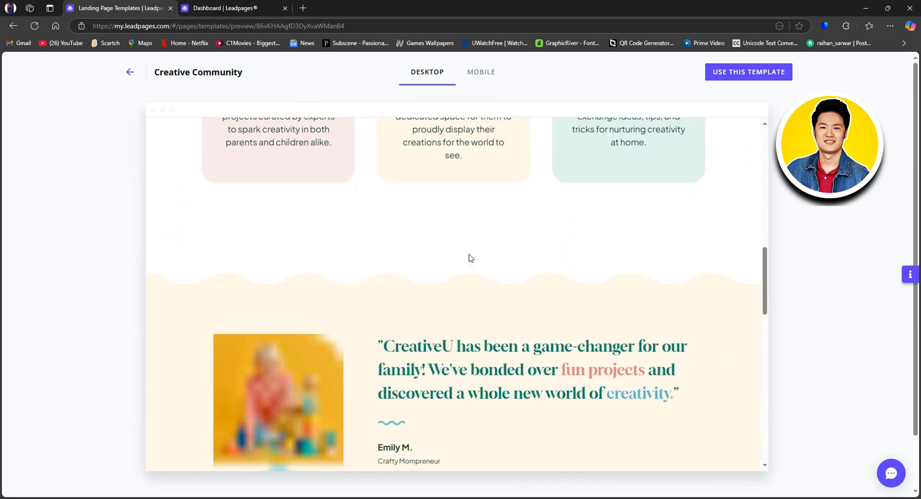
{"action": "scroll", "coordinate": [468, 257], "scroll_direction": "down", "scroll_amount": 6}
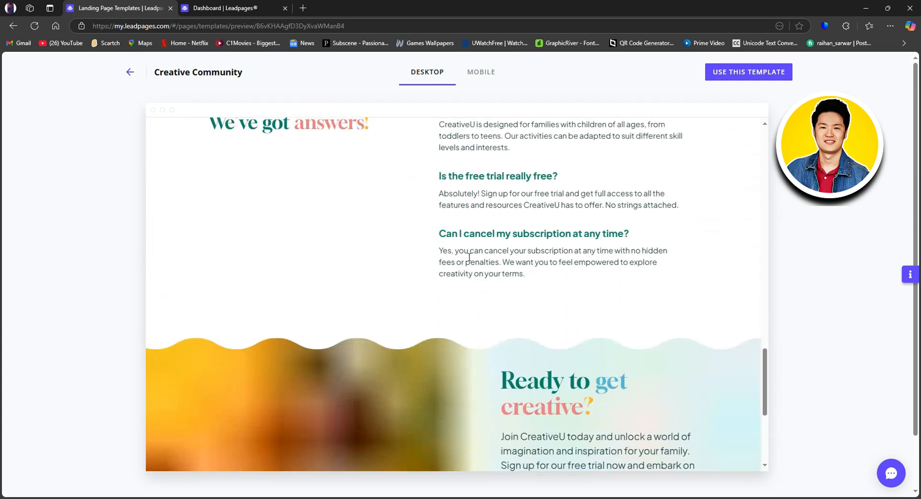
{"action": "scroll", "coordinate": [472, 256], "scroll_direction": "up", "scroll_amount": 10}
{"action": "scroll", "coordinate": [475, 256], "scroll_direction": "up", "scroll_amount": 8}
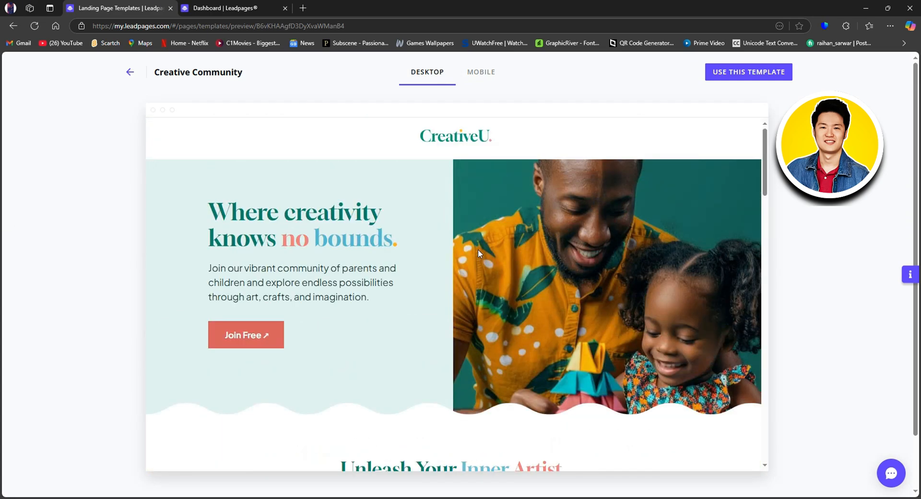
Create a page named "tutorial" from the Creative Community template and look over its upper sections in the page builder
{"action": "left_click", "coordinate": [741, 77]}
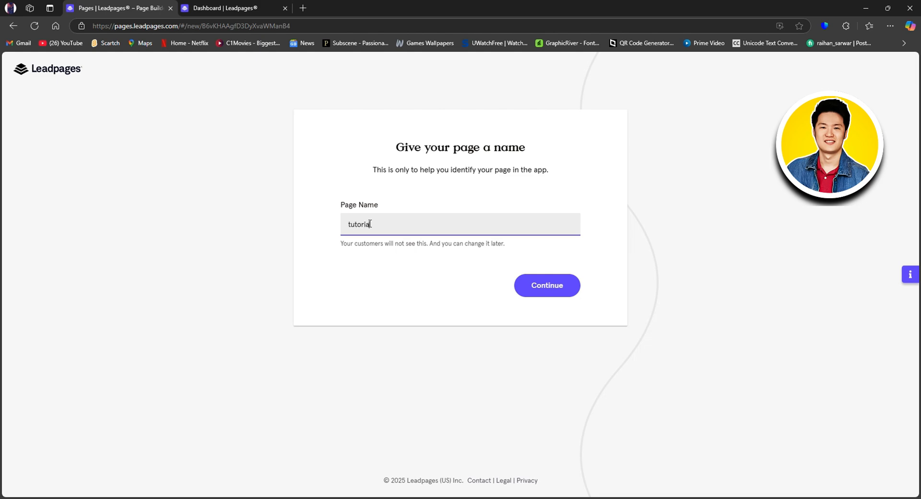
{"action": "left_click", "coordinate": [541, 280]}
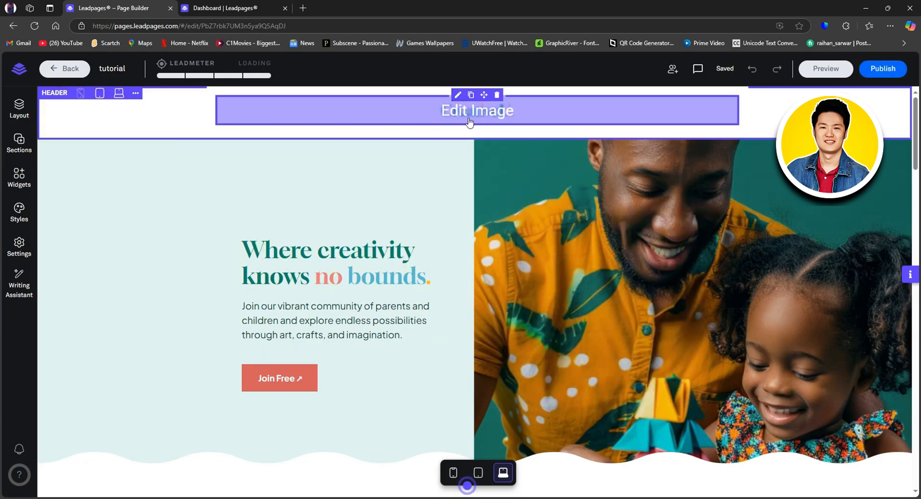
{"action": "scroll", "coordinate": [382, 429], "scroll_direction": "down", "scroll_amount": 1}
{"action": "scroll", "coordinate": [382, 430], "scroll_direction": "down", "scroll_amount": 4}
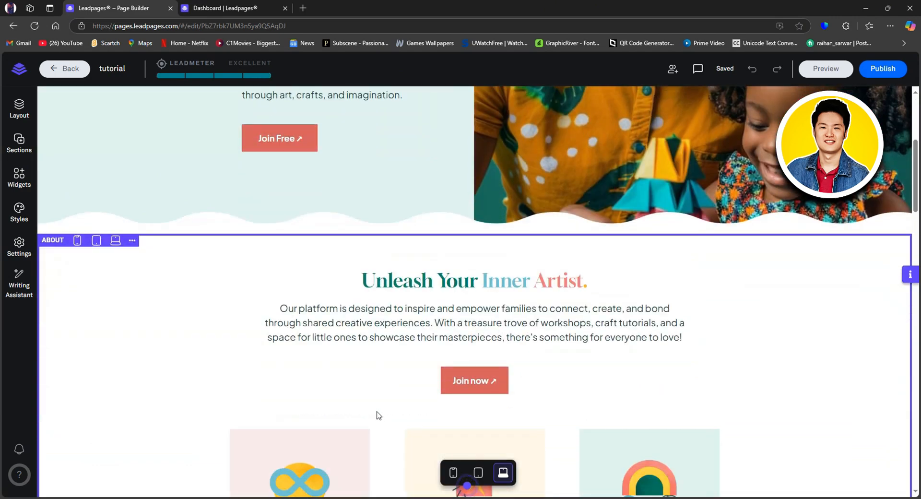
{"action": "scroll", "coordinate": [373, 384], "scroll_direction": "up", "scroll_amount": 5}
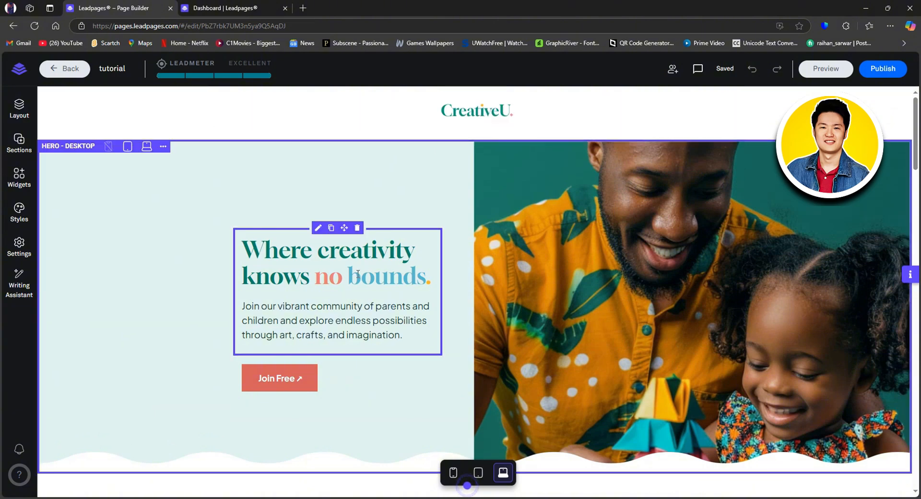
Set the hero headline "Where creativity knows no bounds" to the Headline 2 type and the Georgia font
{"action": "left_click", "coordinate": [336, 293]}
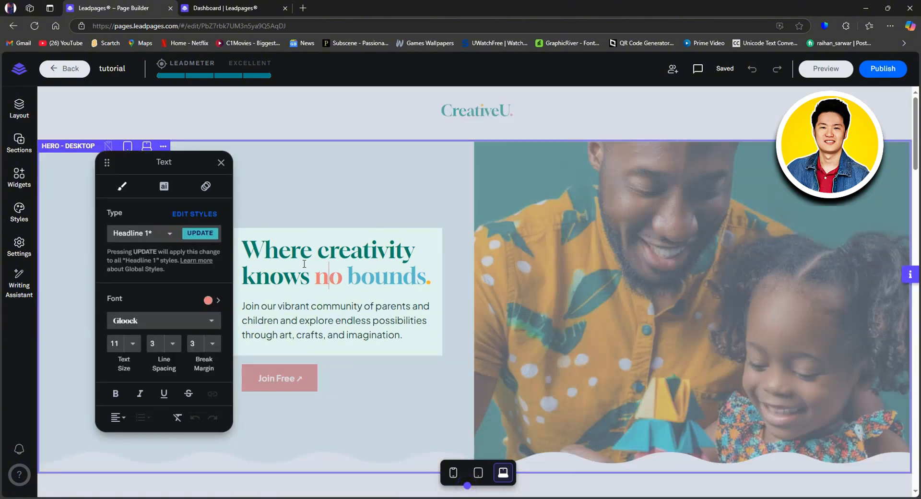
{"action": "left_click_drag", "start_coordinate": [425, 275], "coordinate": [247, 251]}
{"action": "left_click", "coordinate": [207, 234]}
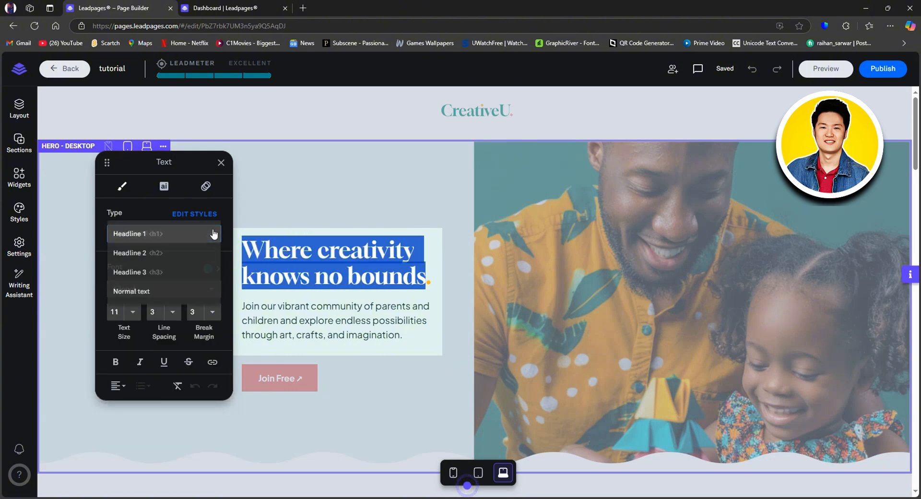
{"action": "left_click", "coordinate": [181, 259]}
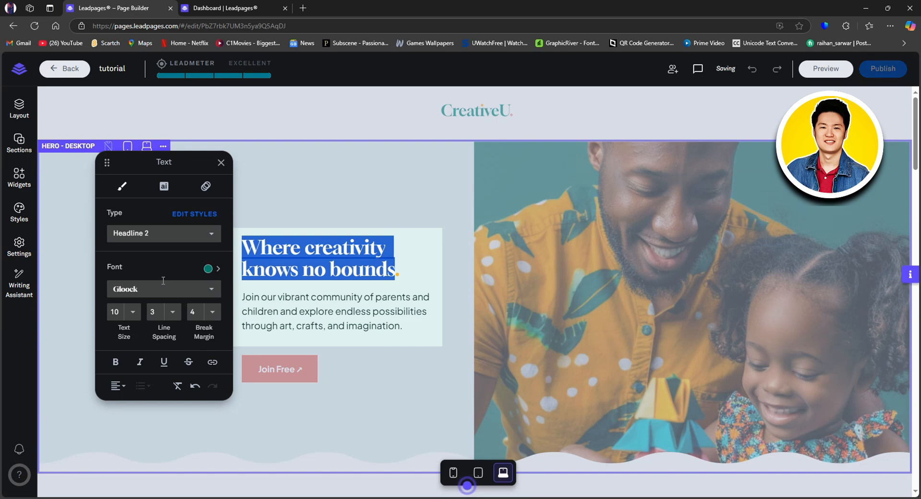
{"action": "left_click", "coordinate": [209, 289]}
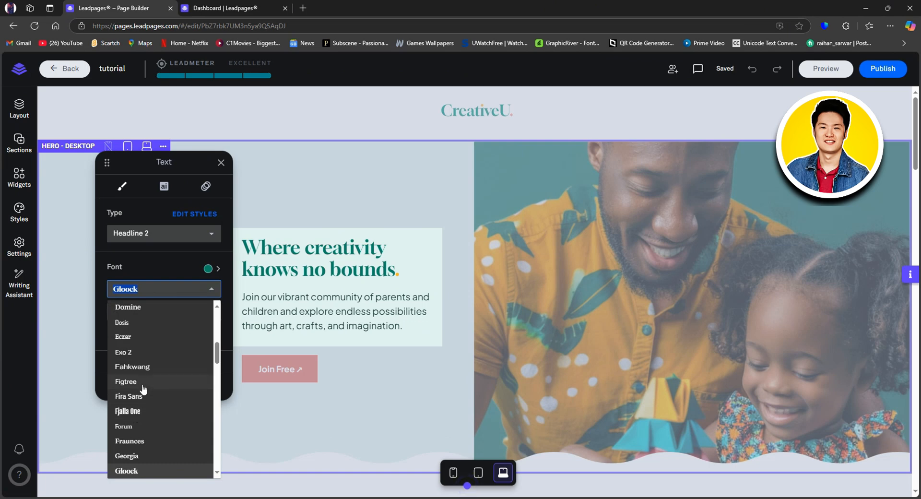
{"action": "left_click", "coordinate": [141, 455]}
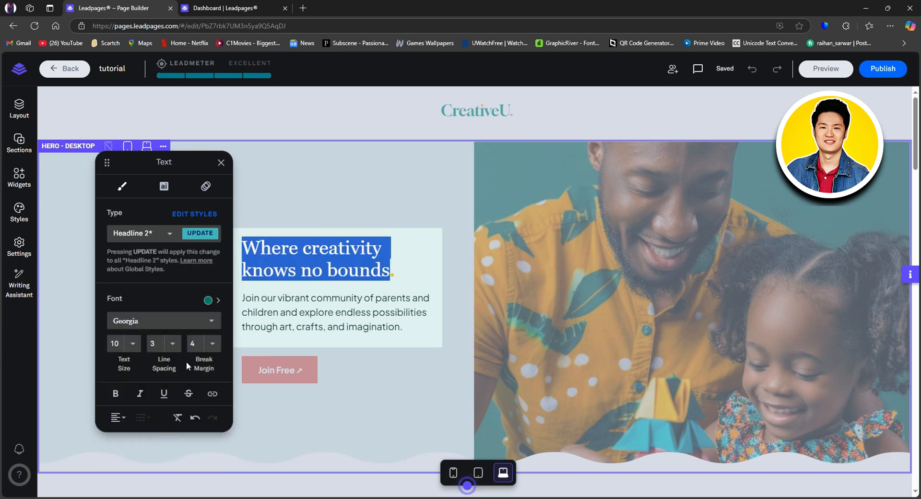
Change the hero headline's text color to the dark charcoal swatch from the recent colors
{"action": "left_click", "coordinate": [217, 302]}
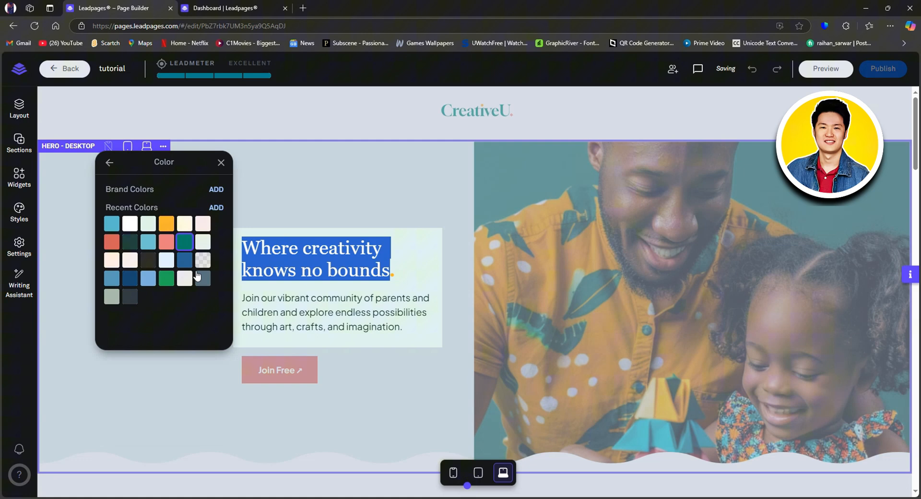
{"action": "left_click", "coordinate": [129, 224]}
{"action": "left_click", "coordinate": [153, 264]}
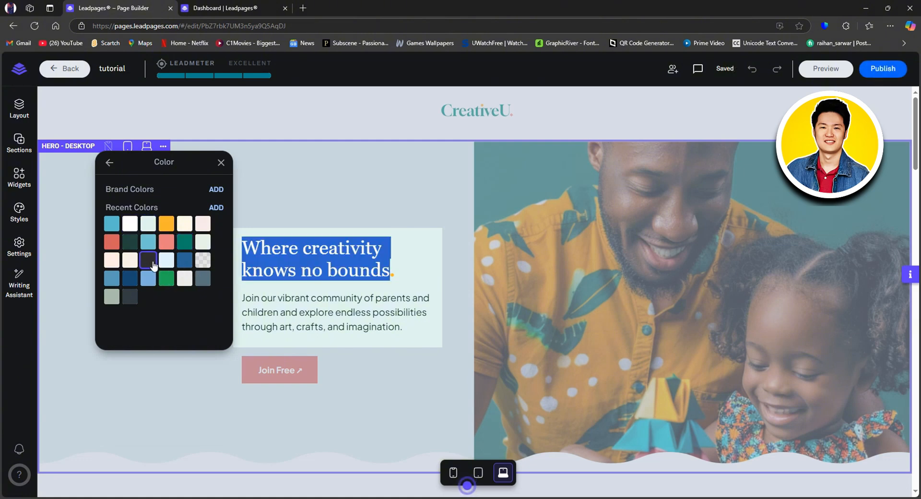
{"action": "left_click", "coordinate": [110, 163]}
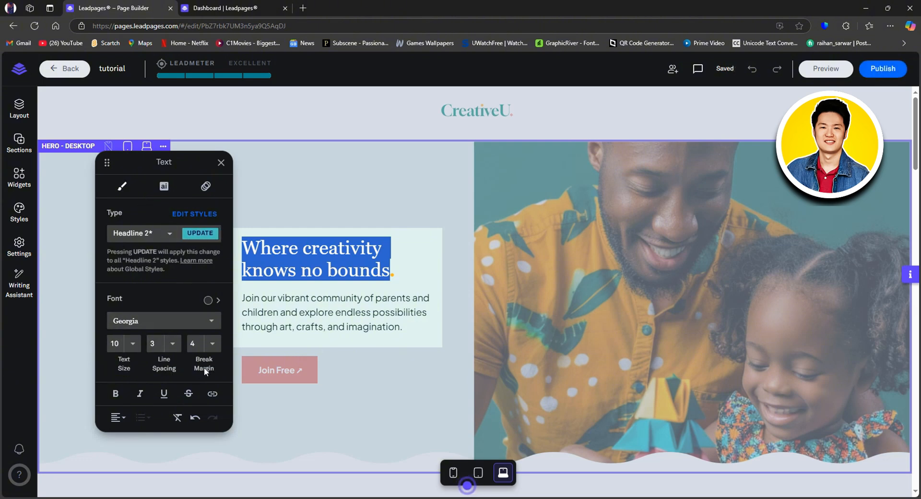
Make the hero headline bold, trying italic and underline on it and removing both again
{"action": "left_click", "coordinate": [116, 396]}
{"action": "left_click", "coordinate": [140, 398]}
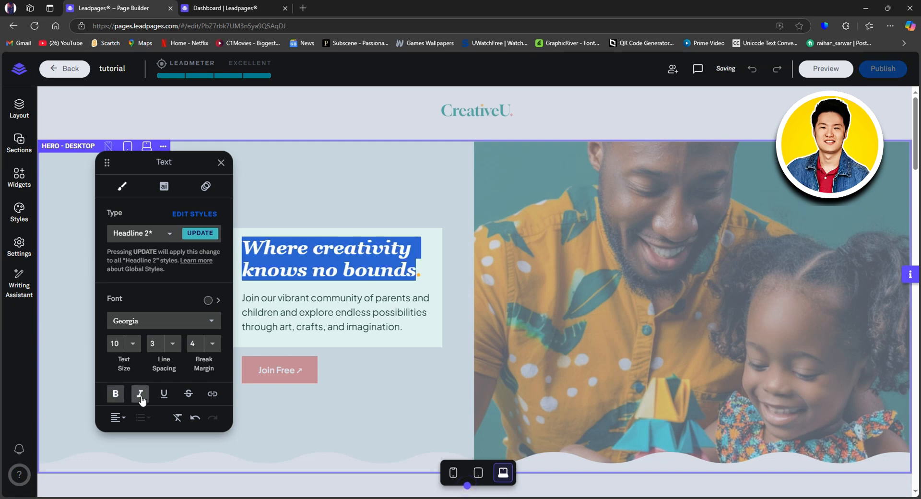
{"action": "left_click", "coordinate": [141, 398]}
{"action": "left_click", "coordinate": [164, 395]}
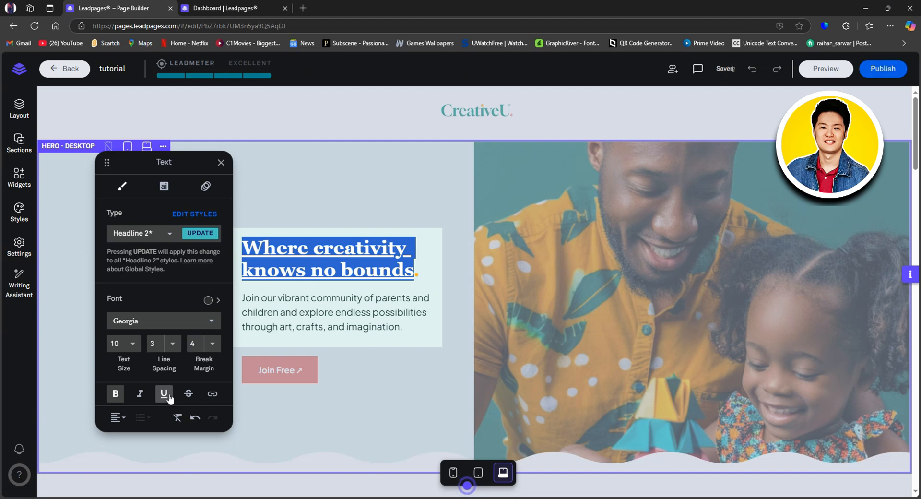
{"action": "left_click", "coordinate": [168, 396]}
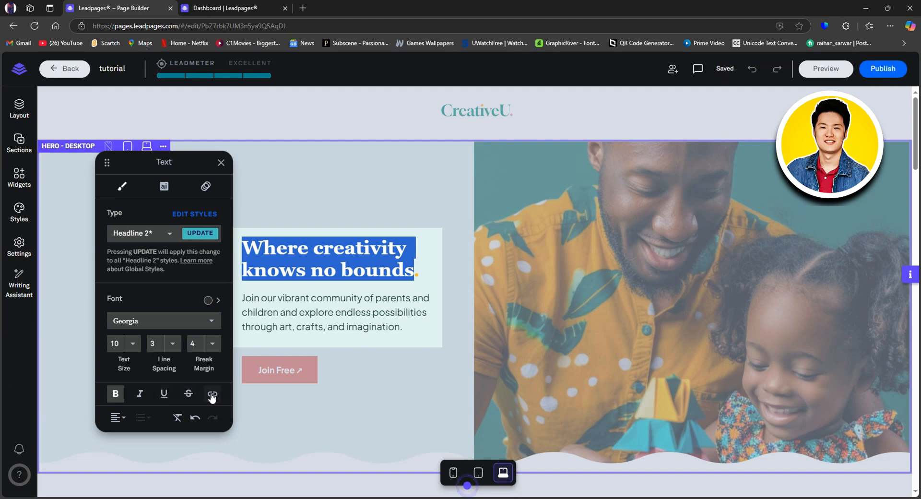
Examine the click event link options and the text alignment choices for the hero headline
{"action": "left_click", "coordinate": [212, 396]}
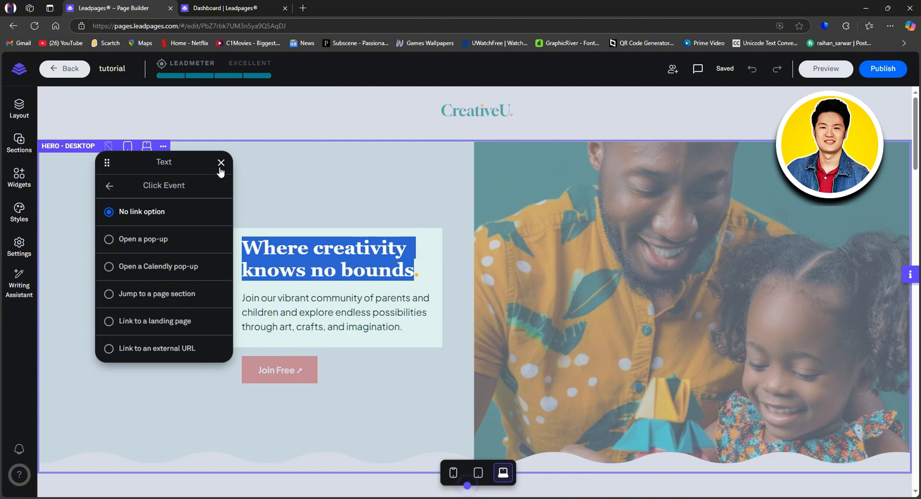
{"action": "left_click", "coordinate": [109, 185]}
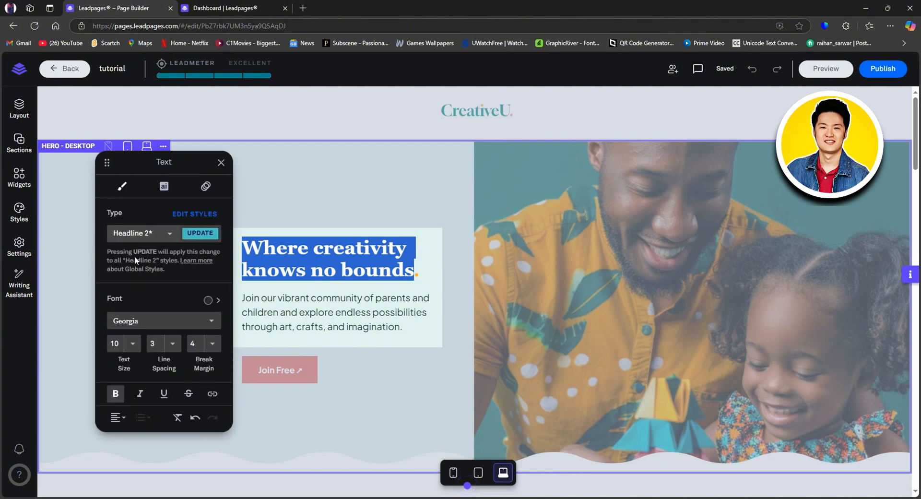
{"action": "left_click", "coordinate": [118, 417]}
{"action": "left_click", "coordinate": [149, 420]}
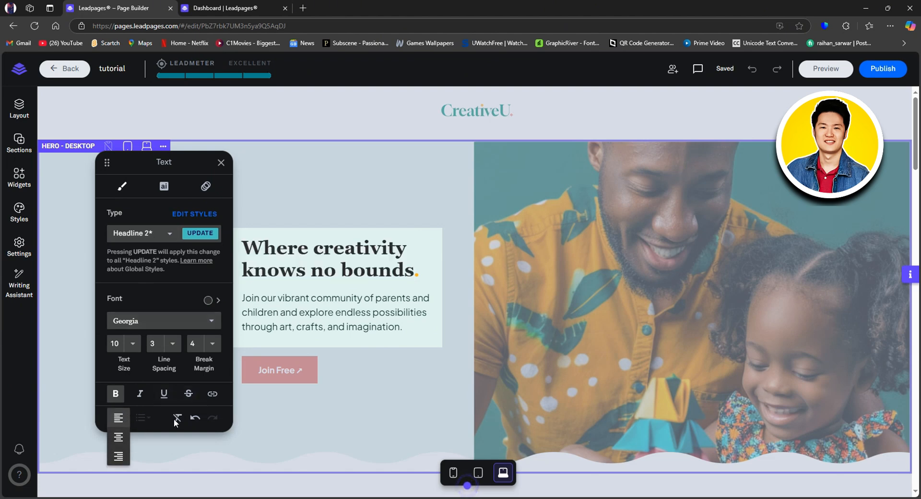
Examine the AI headline swap and the animation options of the hero text, and close its settings
{"action": "left_click", "coordinate": [165, 187]}
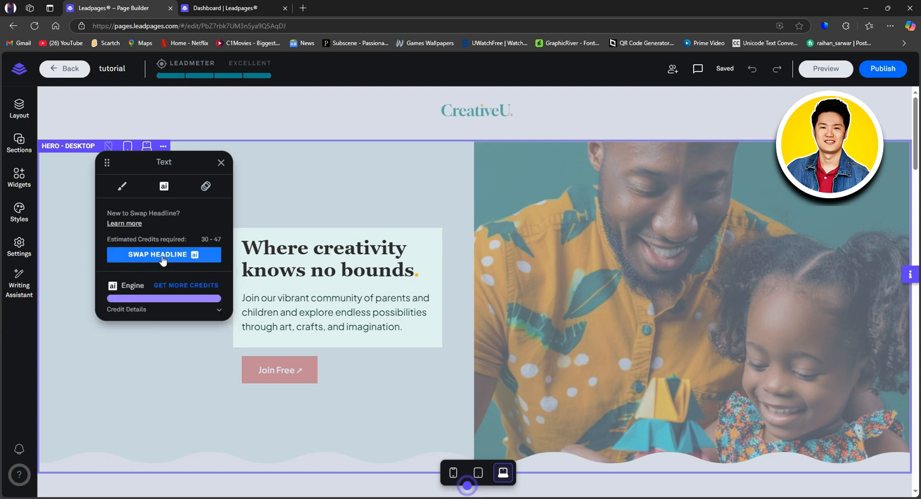
{"action": "left_click", "coordinate": [203, 190]}
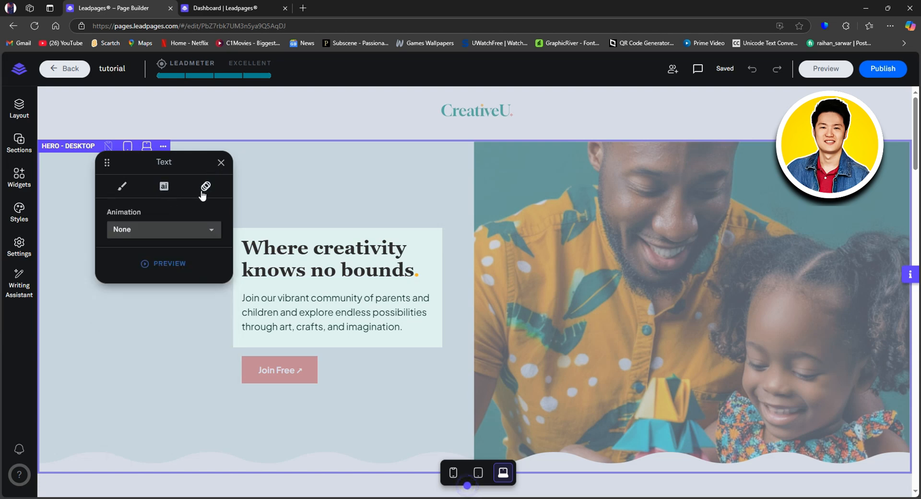
{"action": "left_click", "coordinate": [171, 232]}
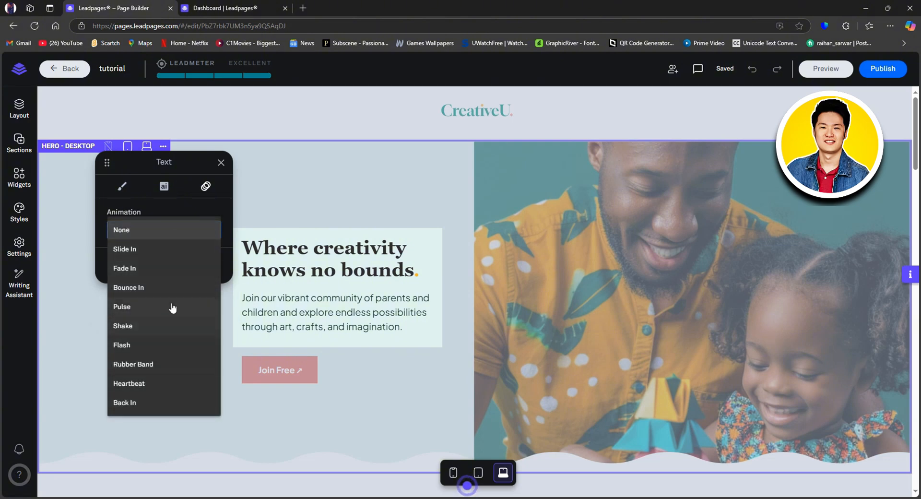
{"action": "left_click", "coordinate": [207, 162]}
{"action": "left_click", "coordinate": [220, 162]}
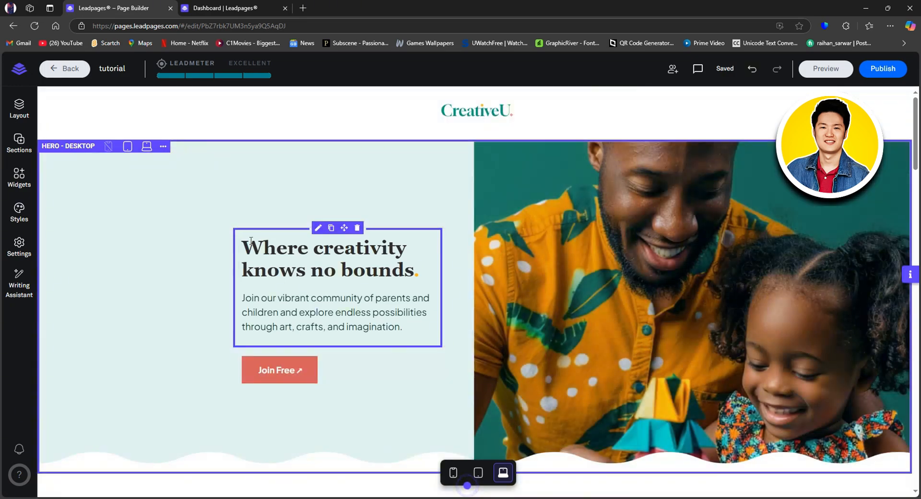
Set the size of the hero section's Join Free button to Large
{"action": "left_click", "coordinate": [289, 370]}
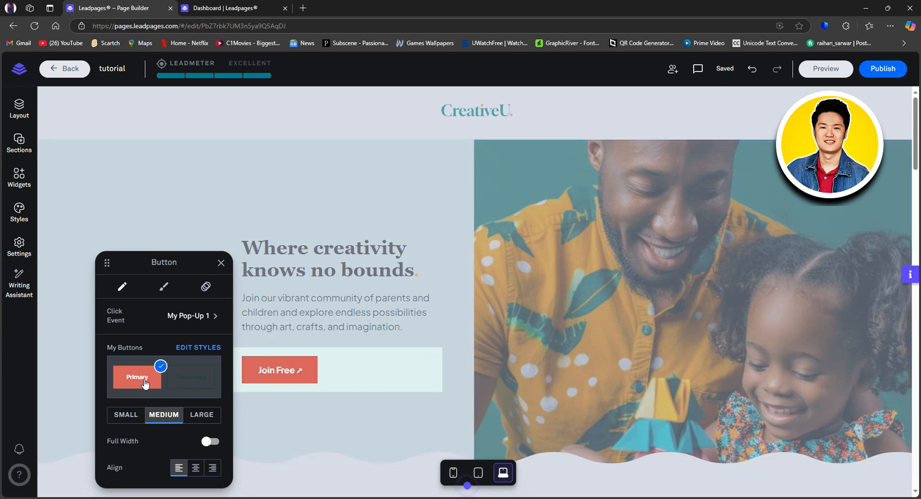
{"action": "left_click", "coordinate": [127, 416]}
{"action": "left_click", "coordinate": [211, 414]}
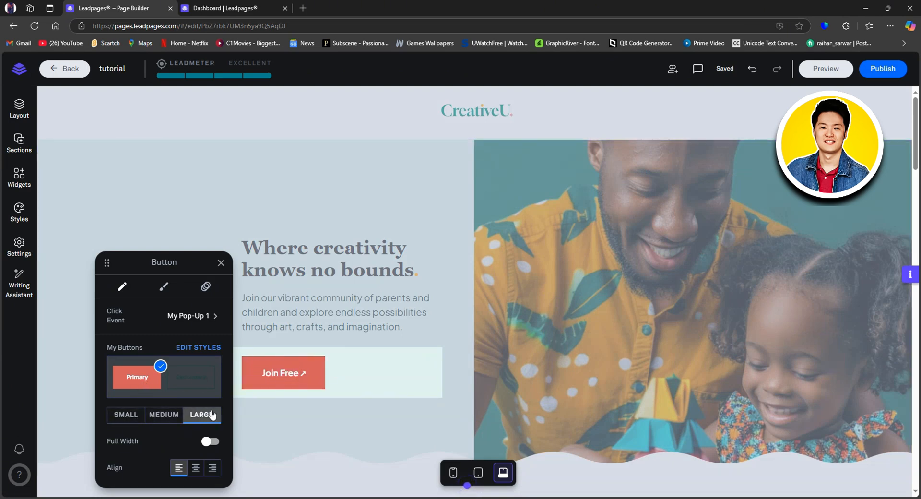
Set the Join Free button's size to Small, try centre and right alignment, and return it to left alignment
{"action": "left_click", "coordinate": [163, 416]}
{"action": "left_click", "coordinate": [126, 416]}
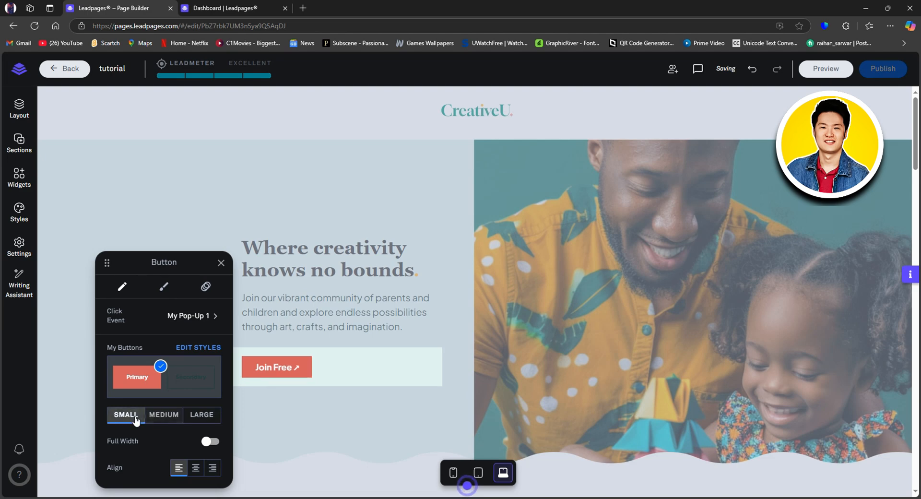
{"action": "left_click", "coordinate": [197, 469]}
{"action": "left_click", "coordinate": [211, 466]}
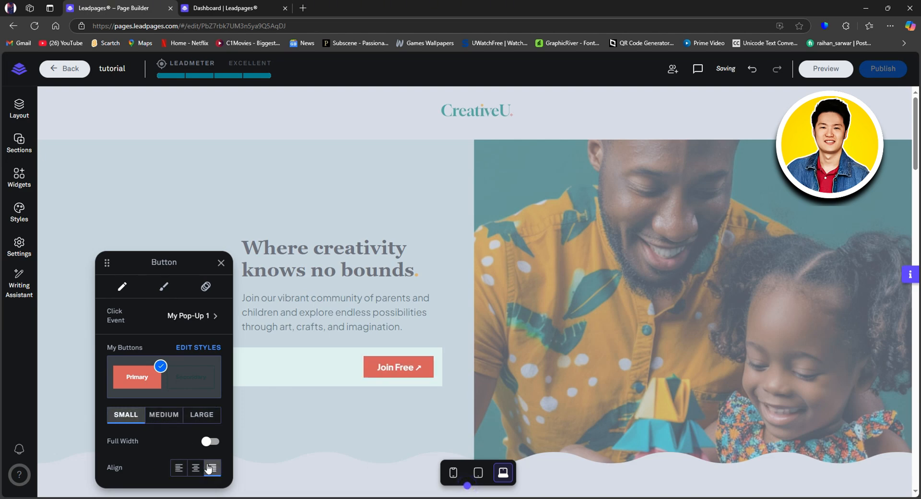
{"action": "left_click", "coordinate": [180, 467]}
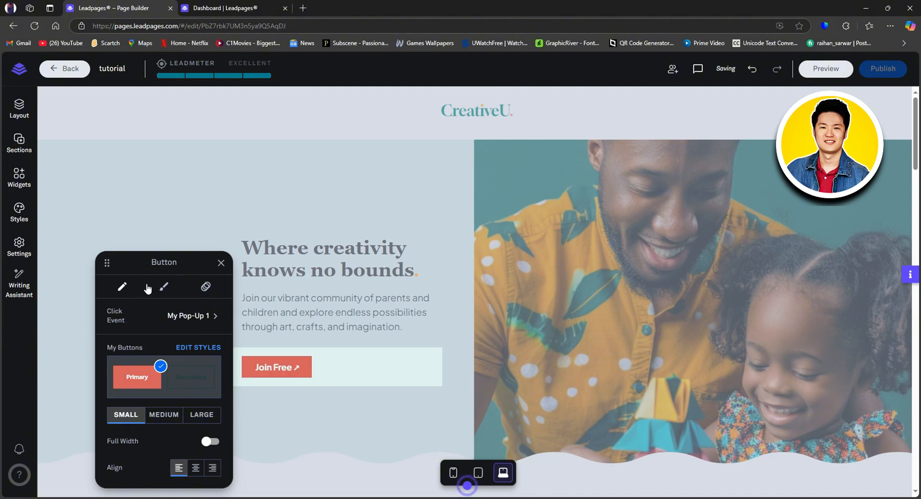
Examine the style settings and the available animation options of the Join Free button
{"action": "left_click", "coordinate": [163, 287]}
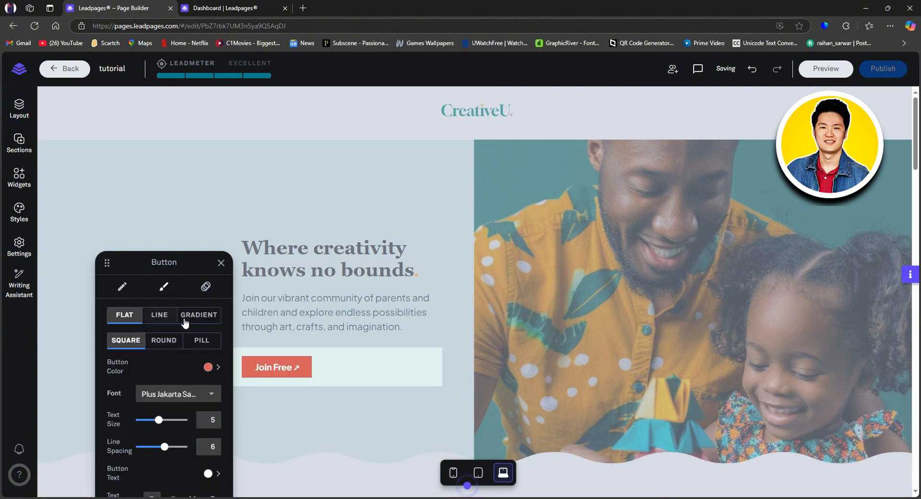
{"action": "left_click", "coordinate": [205, 286]}
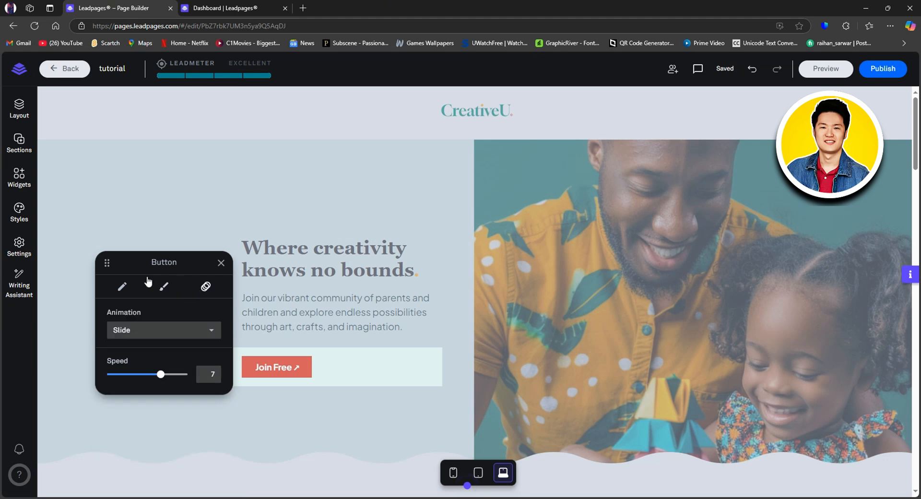
{"action": "left_click", "coordinate": [166, 331]}
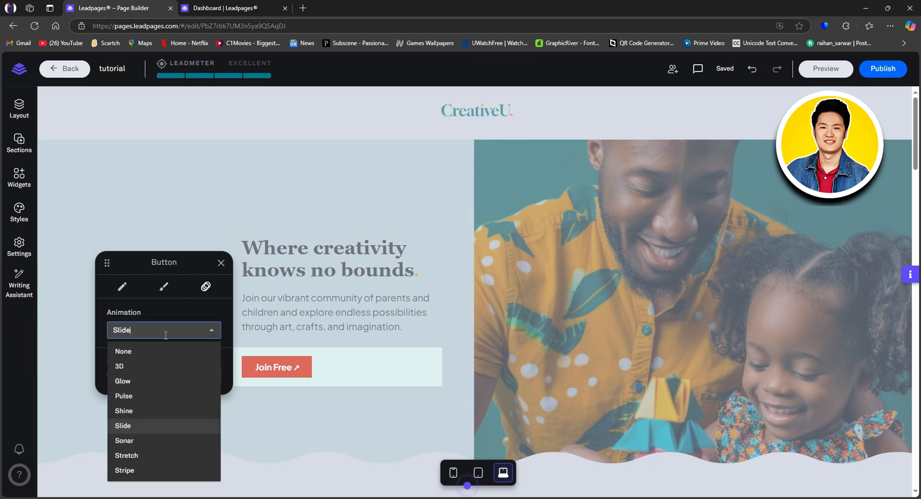
Examine the Join Free button's click event settings and the pop-ups it can open, keeping My Pop-Up 1 selected
{"action": "left_click", "coordinate": [120, 298]}
{"action": "left_click", "coordinate": [192, 316]}
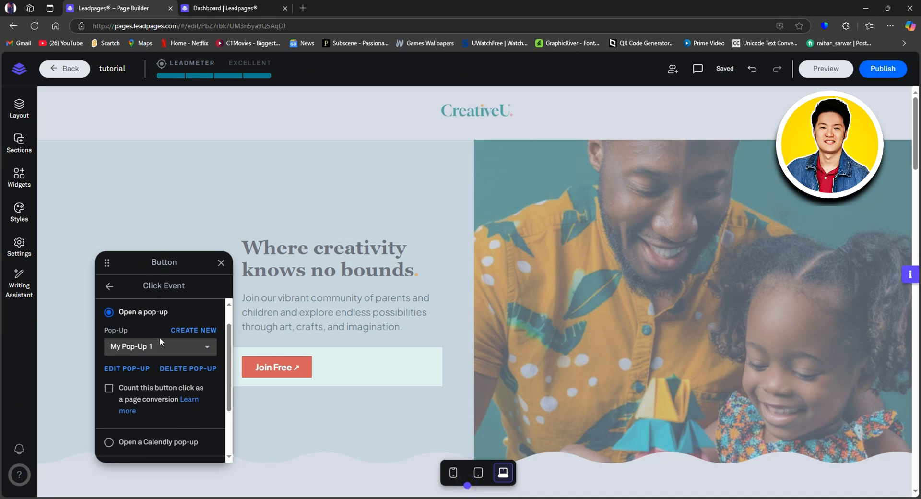
{"action": "left_click", "coordinate": [204, 348]}
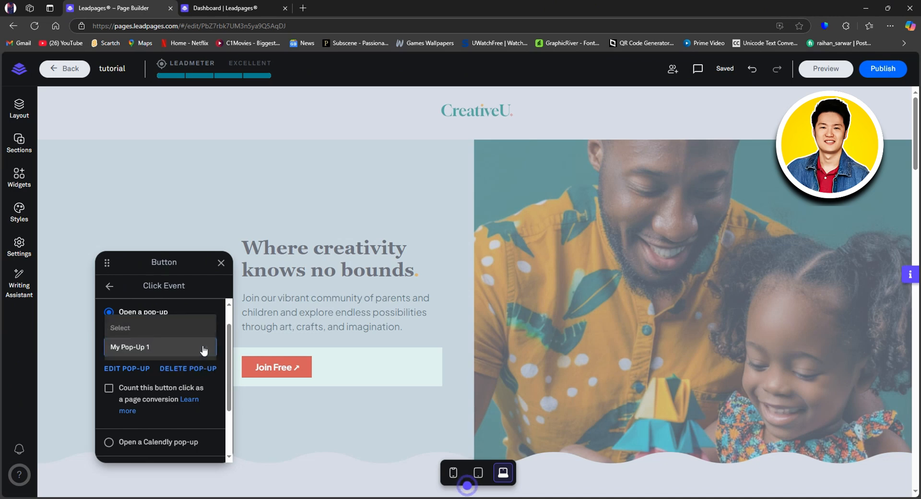
{"action": "left_click", "coordinate": [197, 306]}
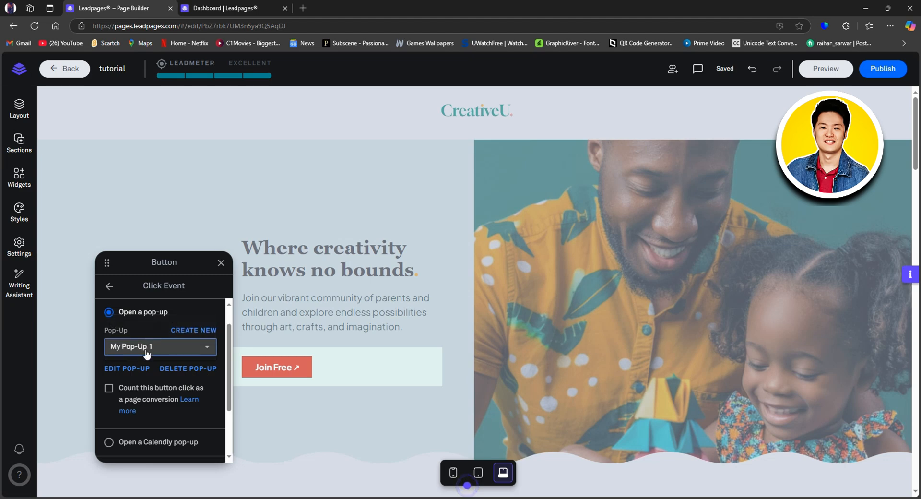
Create a new pop-up for the Join Free button and add a First Name field to its sign-up form
{"action": "left_click", "coordinate": [200, 331]}
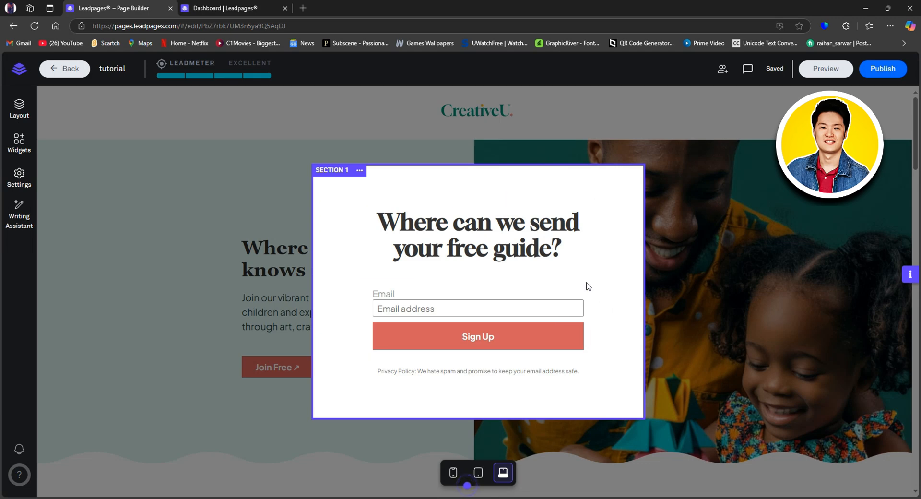
{"action": "left_click", "coordinate": [585, 286]}
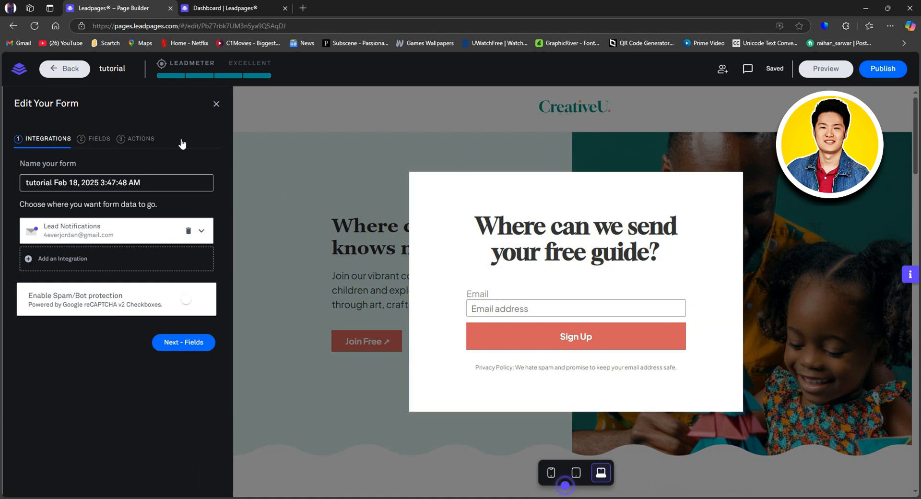
{"action": "left_click", "coordinate": [102, 145]}
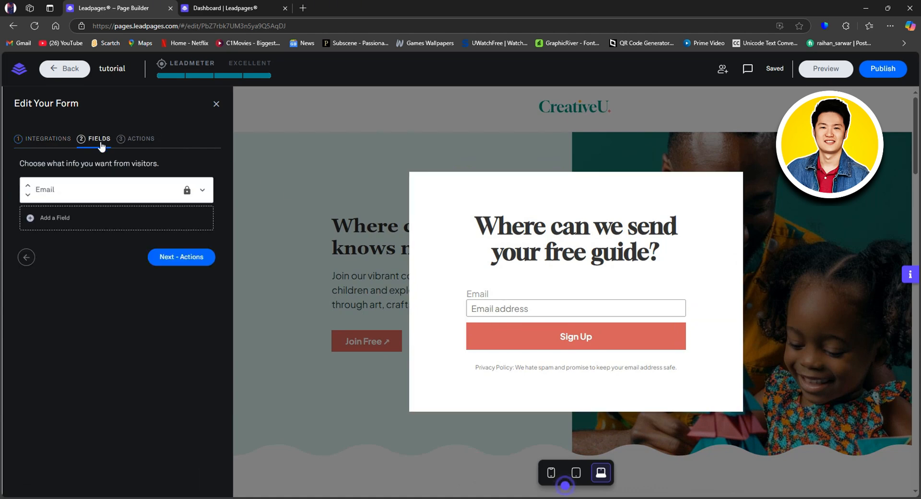
{"action": "left_click", "coordinate": [56, 224]}
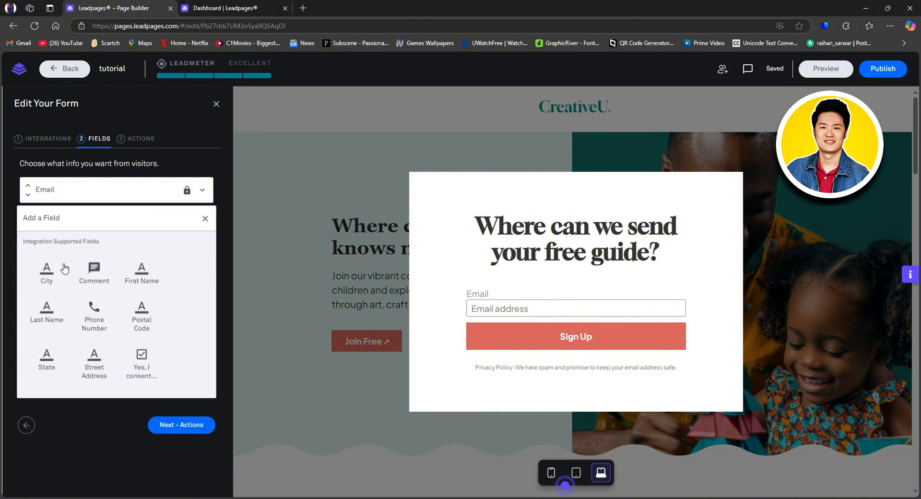
{"action": "left_click", "coordinate": [149, 277]}
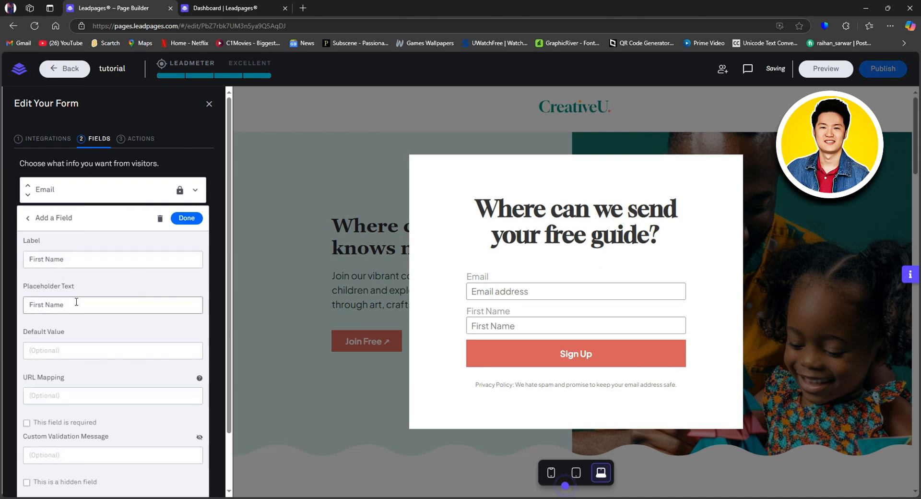
{"action": "left_click", "coordinate": [182, 221]}
Add a Last Name field to the pop-up's sign-up form
{"action": "left_click", "coordinate": [55, 255]}
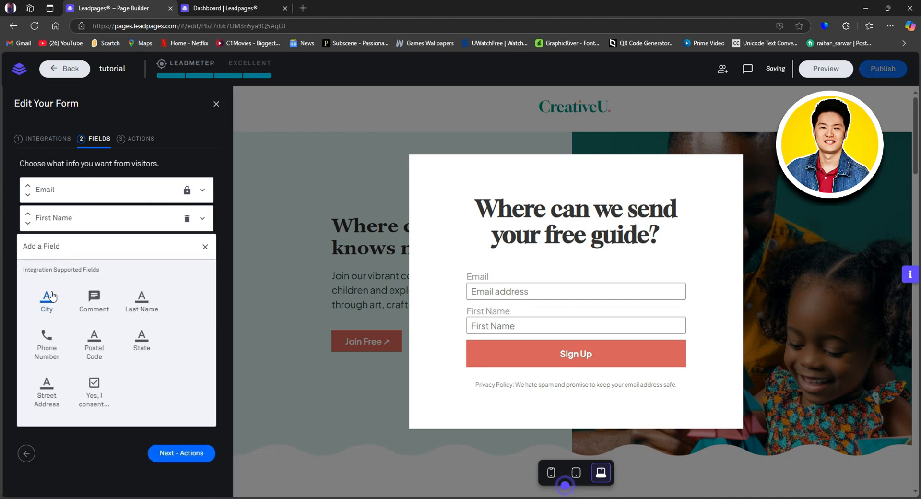
{"action": "left_click", "coordinate": [140, 302]}
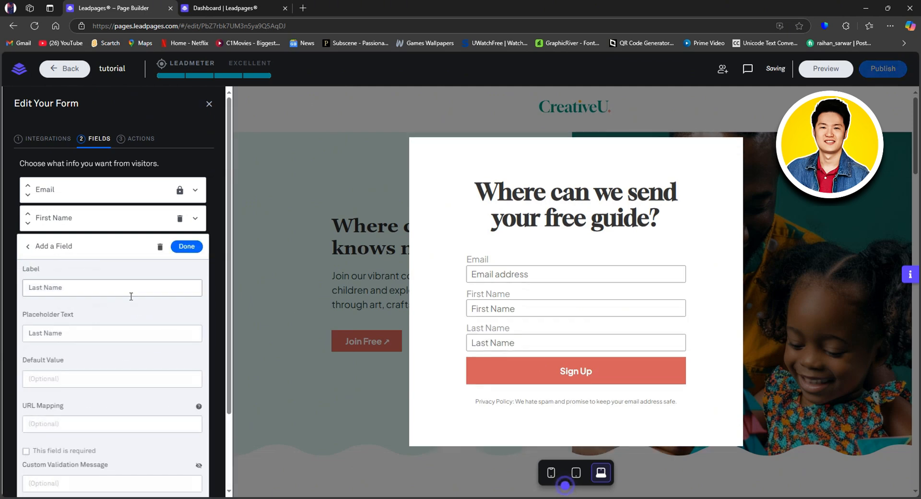
{"action": "left_click", "coordinate": [188, 246]}
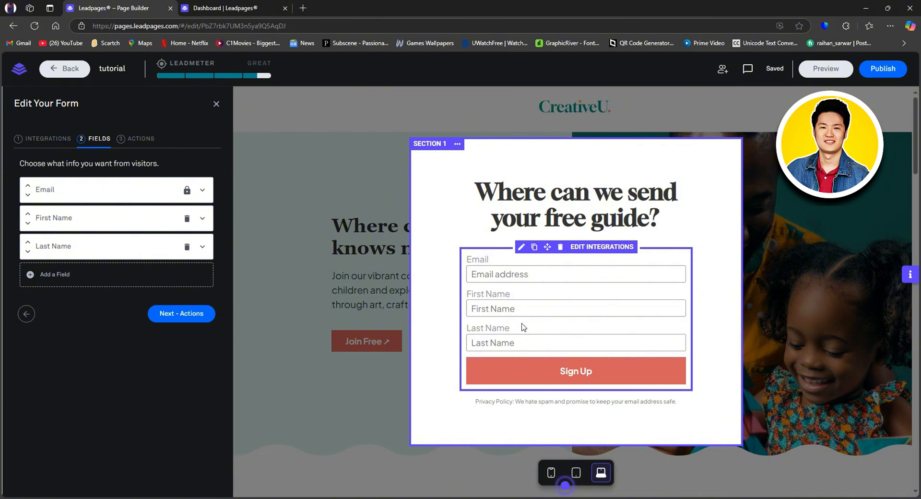
Review where the form can send visitors after submission, and open the additional services available for its integrations
{"action": "left_click", "coordinate": [145, 141]}
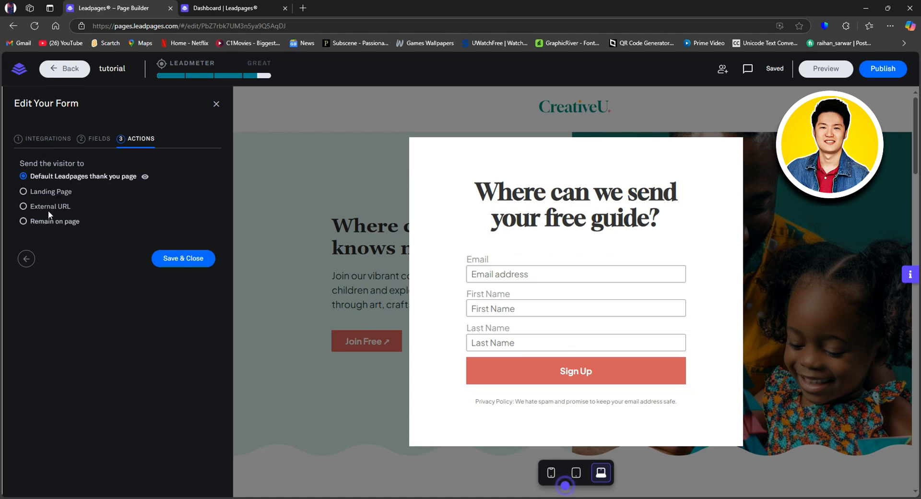
{"action": "left_click", "coordinate": [40, 143]}
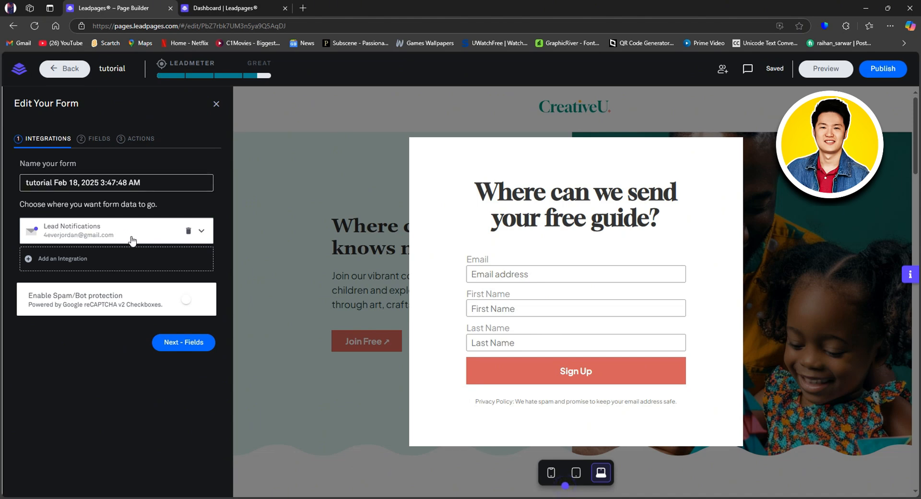
{"action": "left_click", "coordinate": [57, 258]}
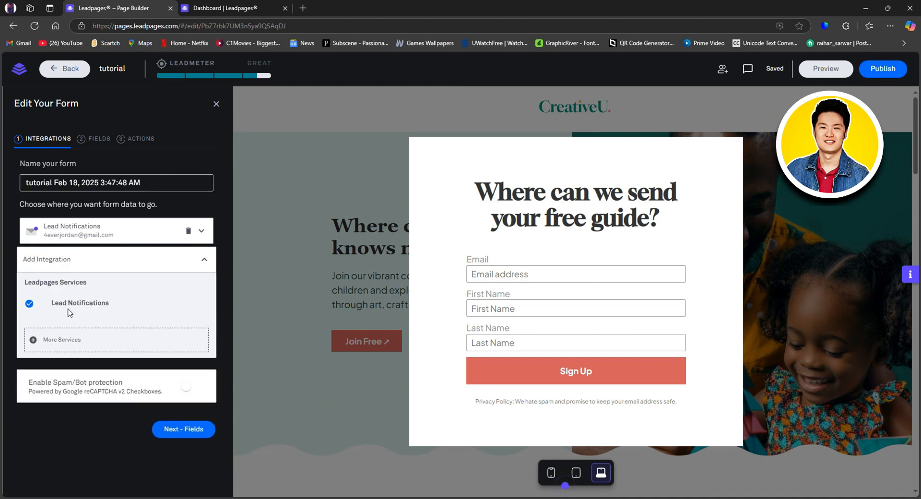
{"action": "left_click", "coordinate": [57, 342]}
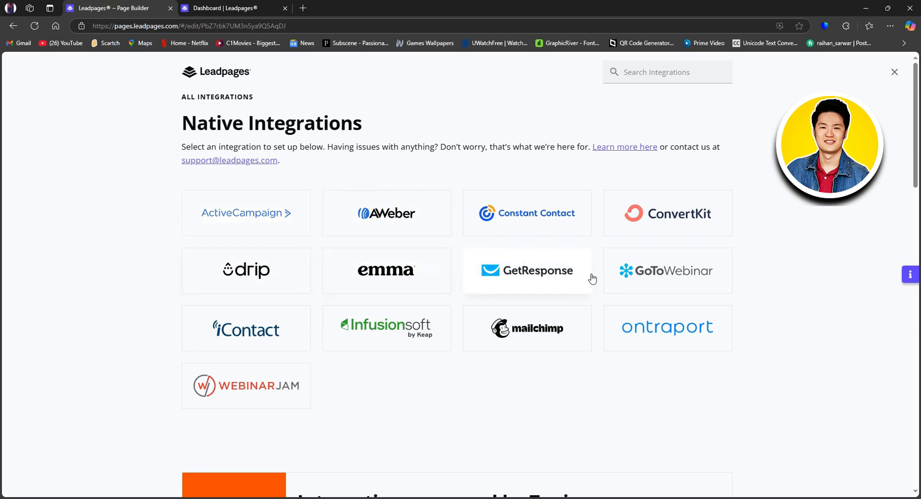
Examine the native integrations, the integrations powered by Zapier and the app request option
{"action": "scroll", "coordinate": [335, 382], "scroll_direction": "down", "scroll_amount": 5}
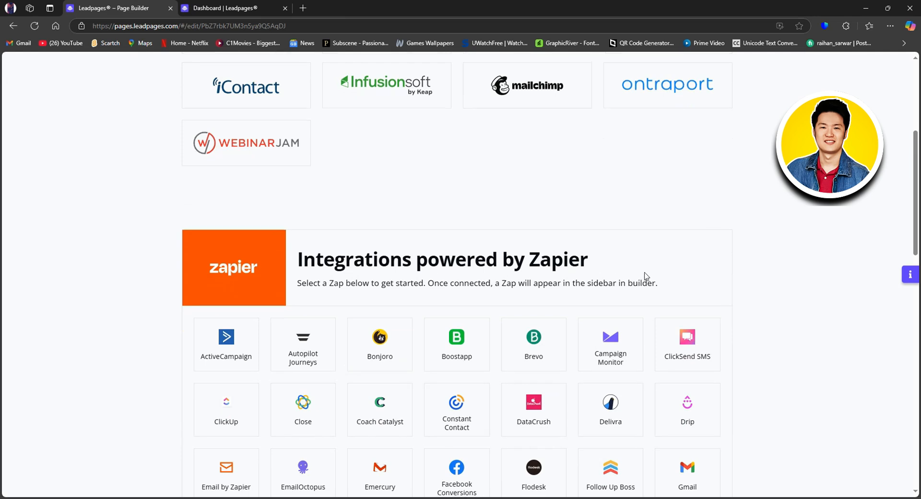
{"action": "scroll", "coordinate": [643, 278], "scroll_direction": "down", "scroll_amount": 4}
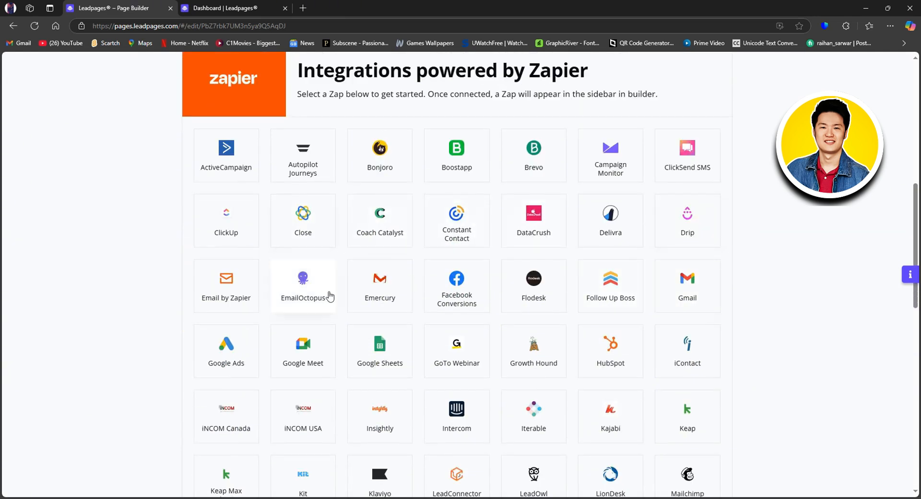
{"action": "scroll", "coordinate": [556, 309], "scroll_direction": "down", "scroll_amount": 1}
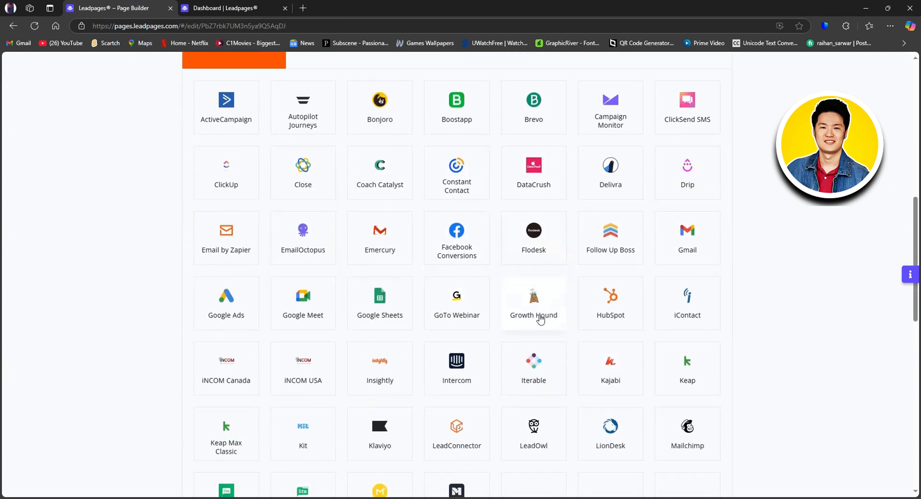
{"action": "scroll", "coordinate": [432, 360], "scroll_direction": "down", "scroll_amount": 2}
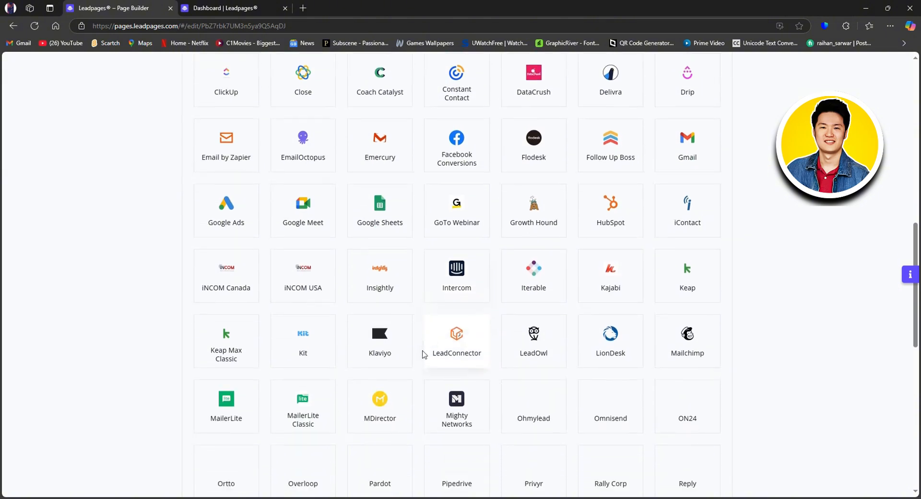
{"action": "scroll", "coordinate": [398, 353], "scroll_direction": "down", "scroll_amount": 2}
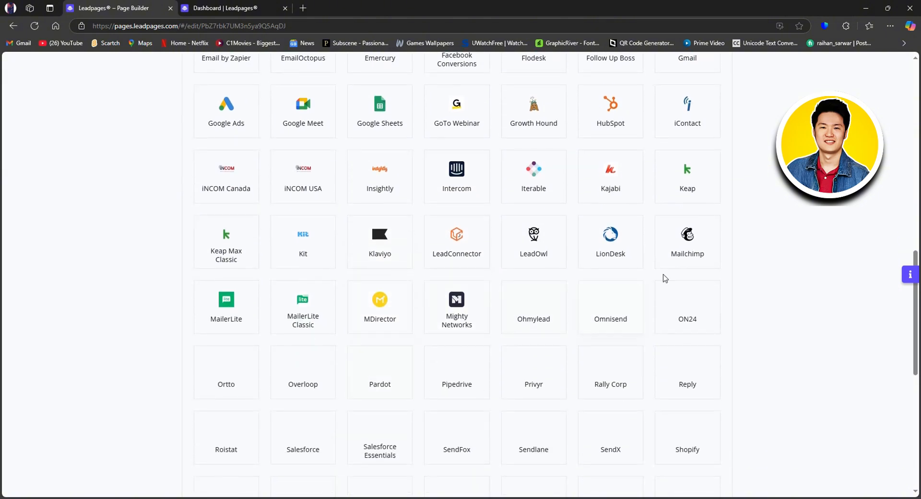
{"action": "scroll", "coordinate": [681, 264], "scroll_direction": "down", "scroll_amount": 1}
{"action": "scroll", "coordinate": [681, 263], "scroll_direction": "down", "scroll_amount": 2}
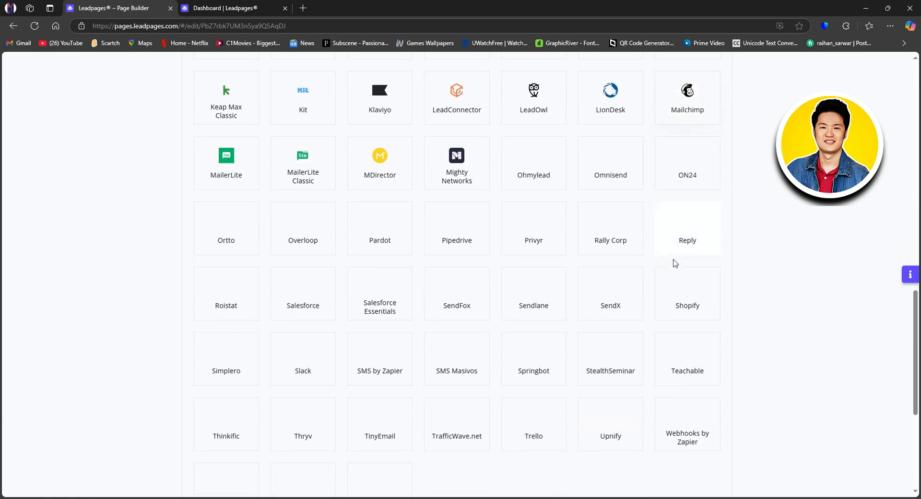
{"action": "scroll", "coordinate": [460, 374], "scroll_direction": "down", "scroll_amount": 5}
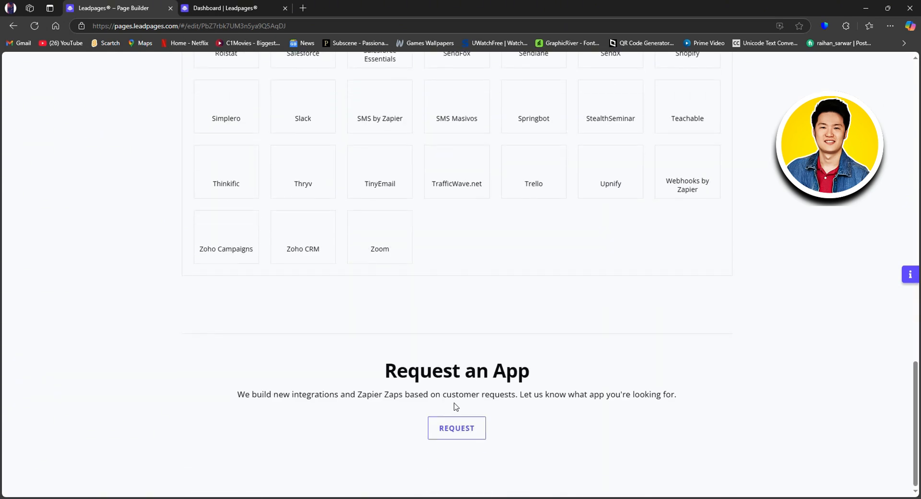
{"action": "scroll", "coordinate": [461, 393], "scroll_direction": "up", "scroll_amount": 17}
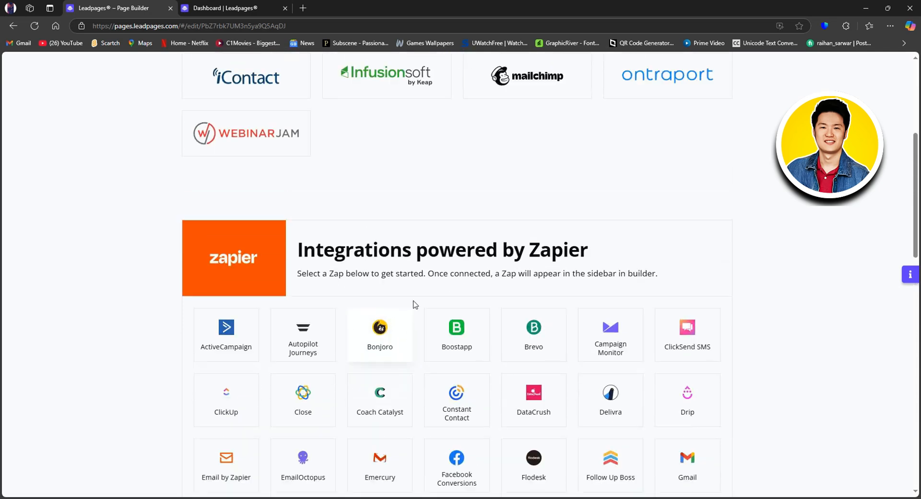
{"action": "scroll", "coordinate": [414, 305], "scroll_direction": "up", "scroll_amount": 5}
Look at the credentials required to connect an Emma account, and leave the integration page without connecting
{"action": "left_click", "coordinate": [395, 272]}
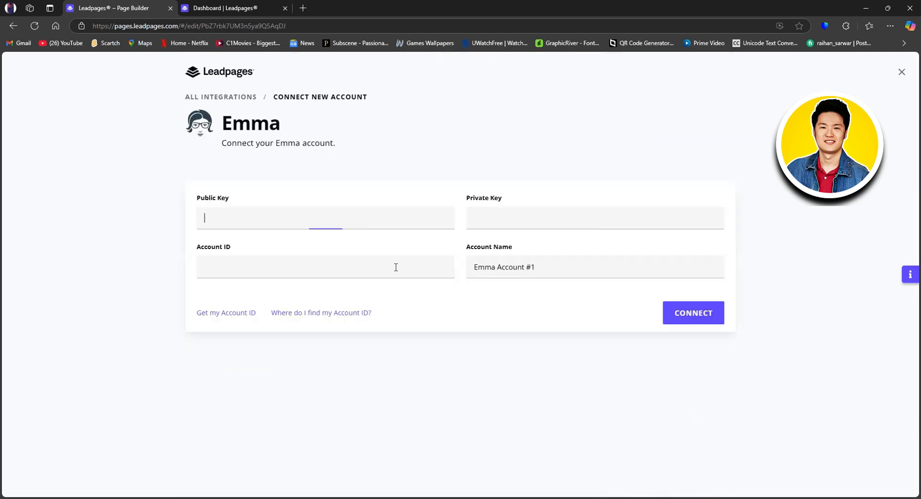
{"action": "left_click", "coordinate": [241, 271]}
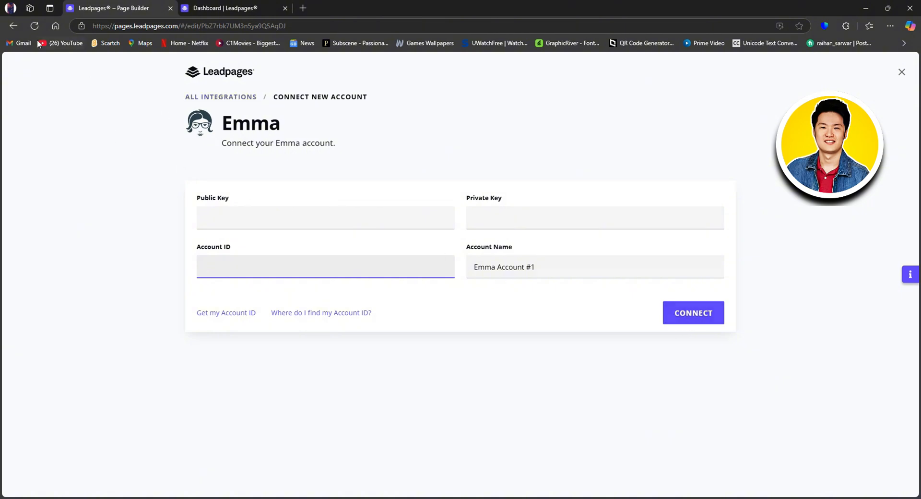
{"action": "left_click", "coordinate": [15, 26]}
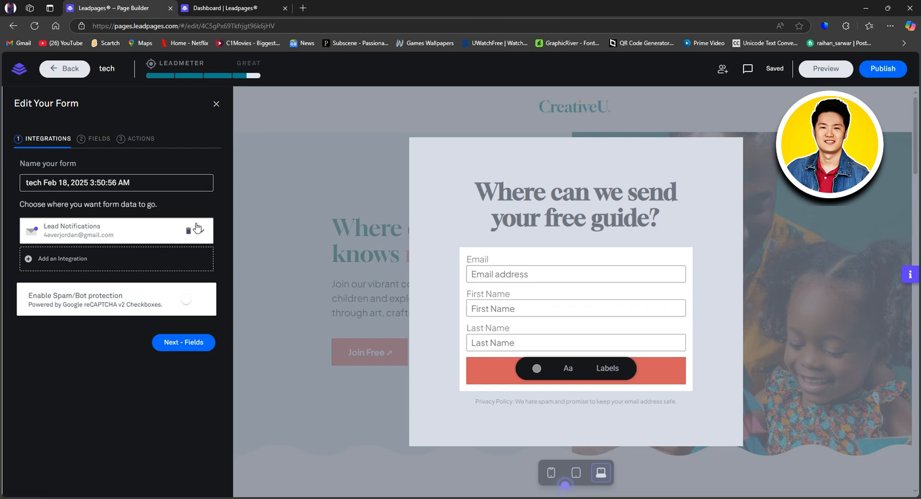
Close the form editor and the pop-up, and open the section settings of the desktop hero
{"action": "left_click", "coordinate": [216, 103]}
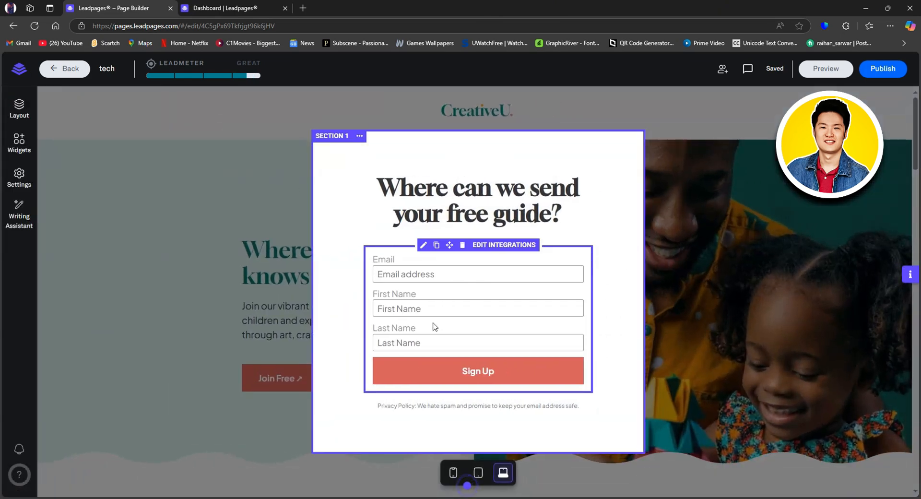
{"action": "left_click", "coordinate": [655, 165]}
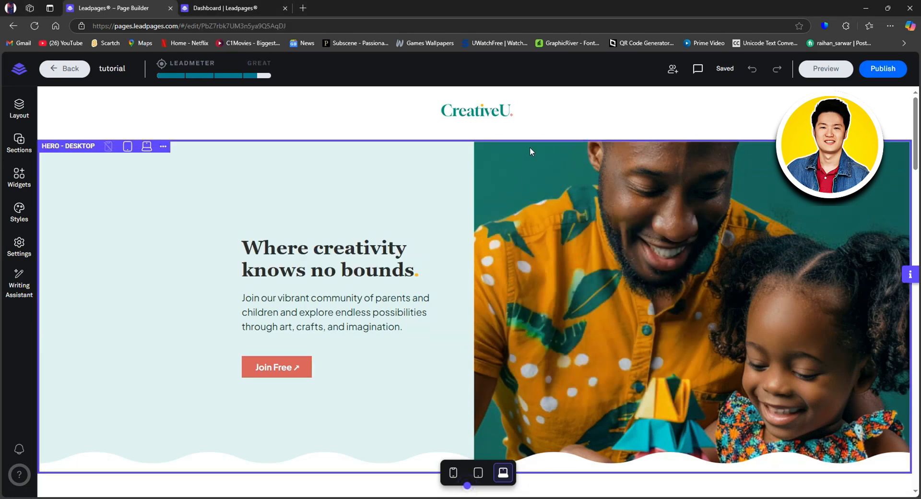
{"action": "left_click", "coordinate": [168, 146]}
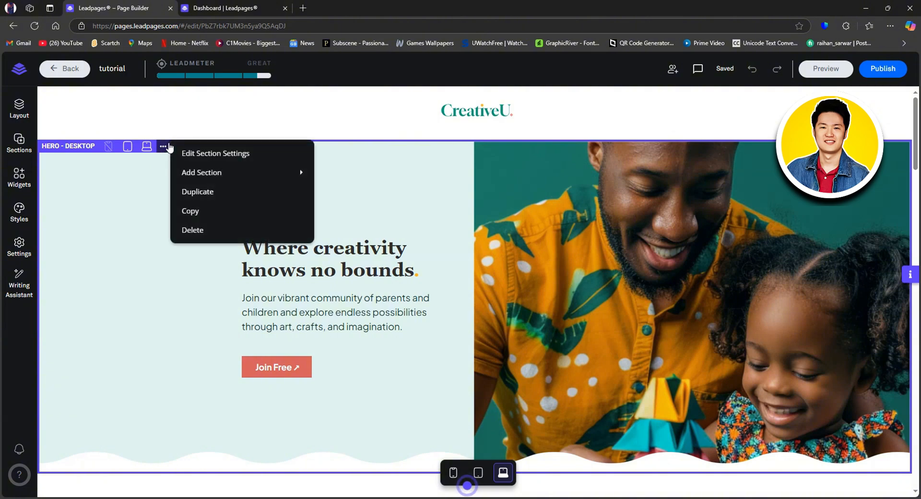
{"action": "left_click", "coordinate": [206, 153]}
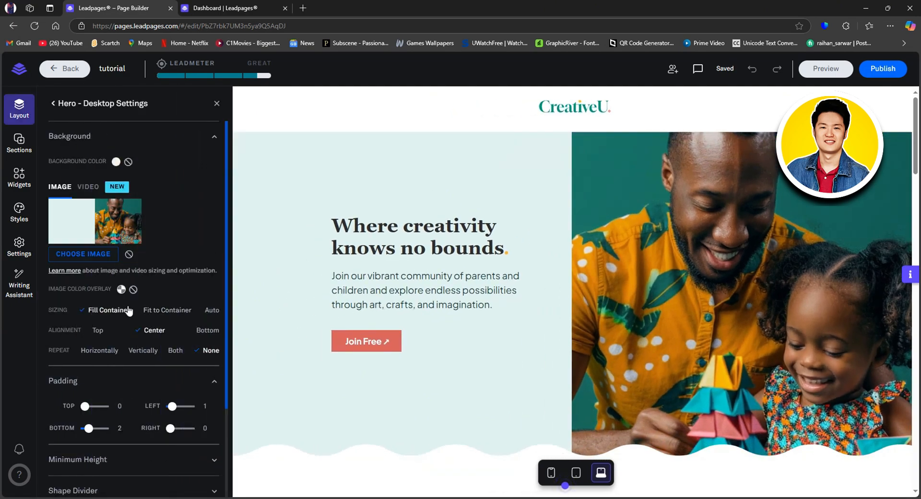
Upload the picture 2910535 from the Others (F:) drive to the image library from the hero's background image setting
{"action": "left_click", "coordinate": [84, 256]}
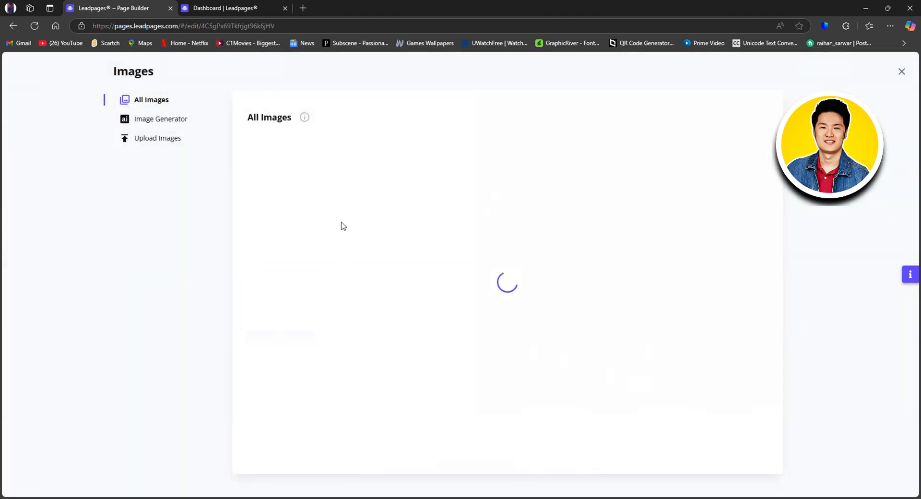
{"action": "left_click", "coordinate": [149, 124]}
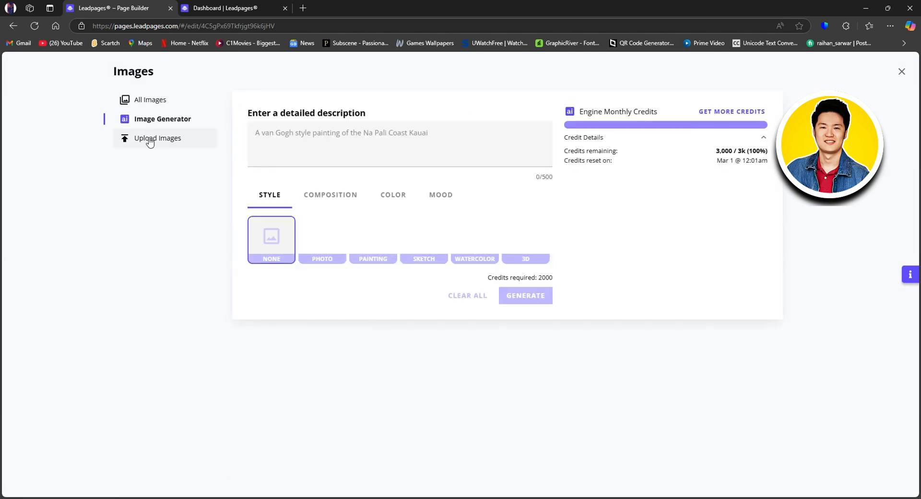
{"action": "left_click", "coordinate": [152, 139]}
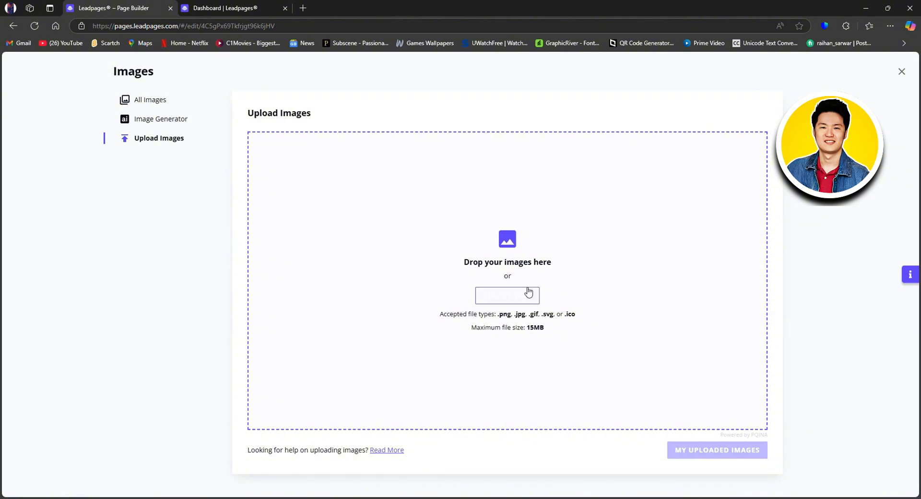
{"action": "left_click", "coordinate": [507, 297]}
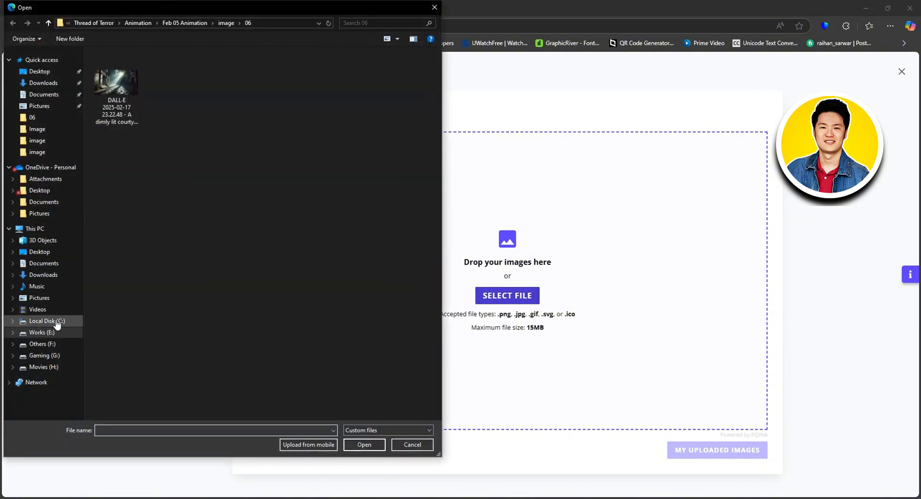
{"action": "left_click", "coordinate": [65, 344]}
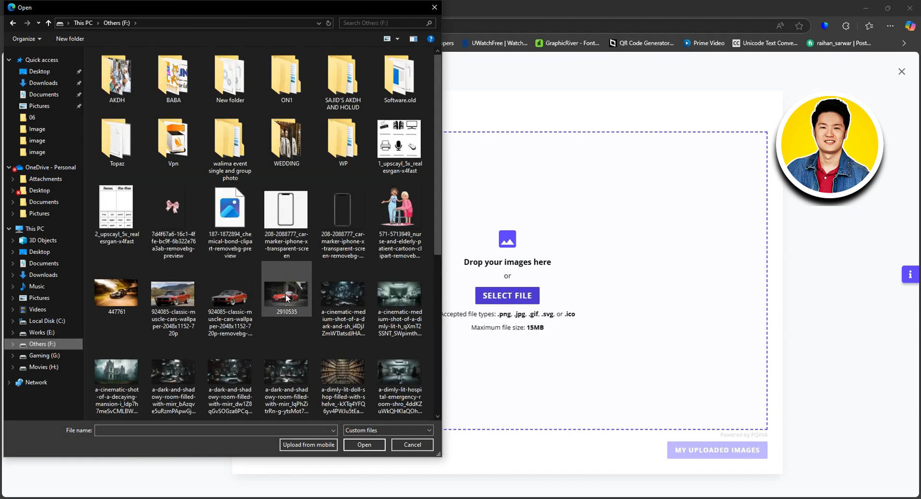
{"action": "left_click", "coordinate": [221, 304]}
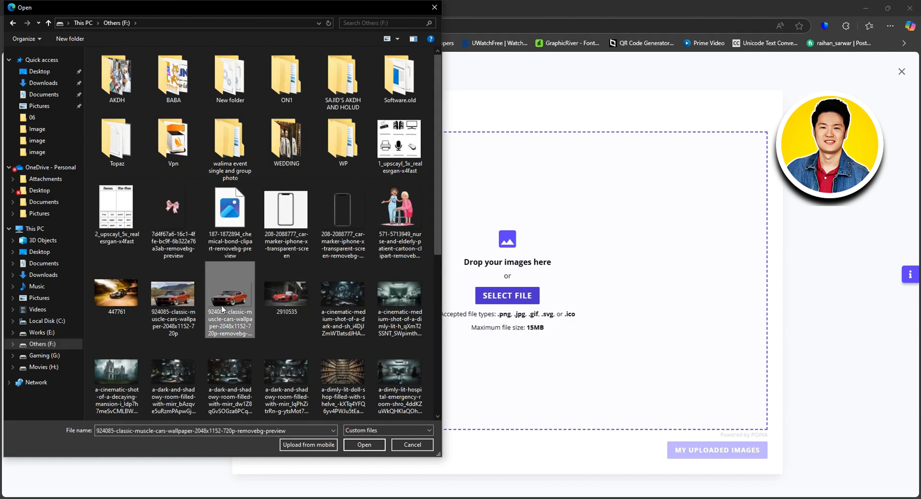
{"action": "left_click", "coordinate": [286, 295]}
{"action": "left_click", "coordinate": [357, 445]}
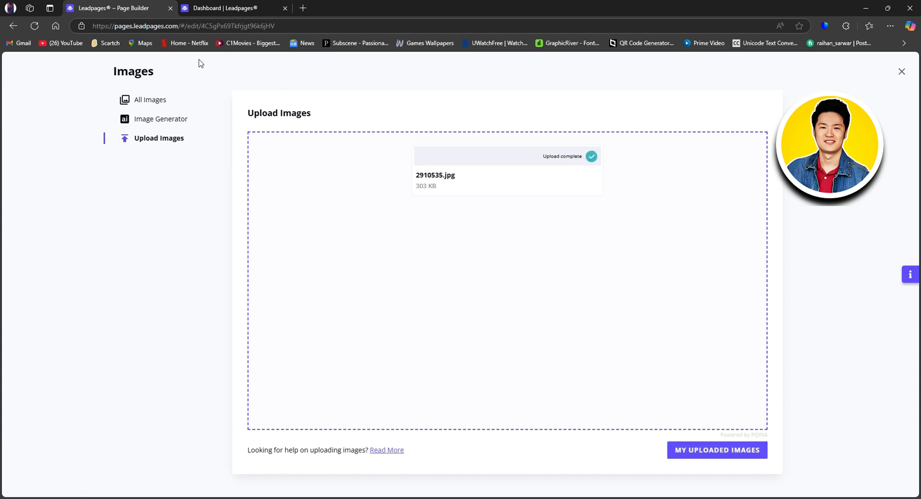
Insert the uploaded red car picture as the desktop hero section's background image
{"action": "left_click", "coordinate": [677, 451]}
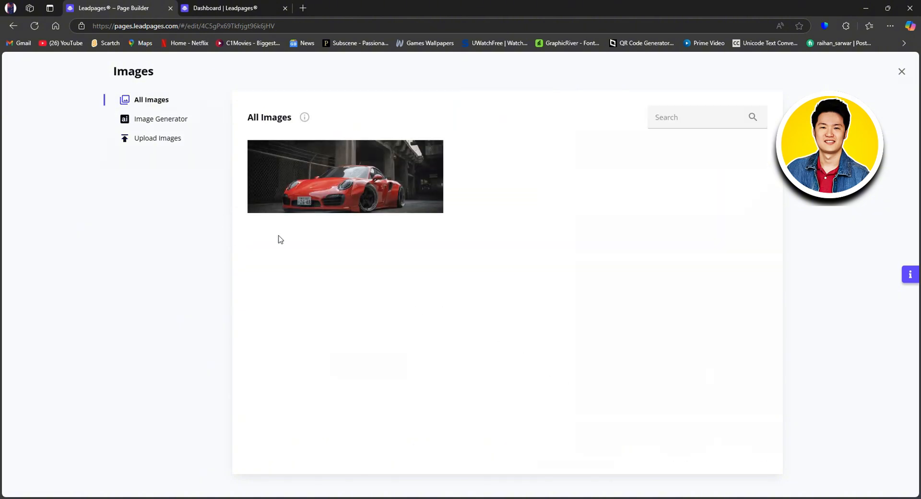
{"action": "left_click", "coordinate": [363, 187]}
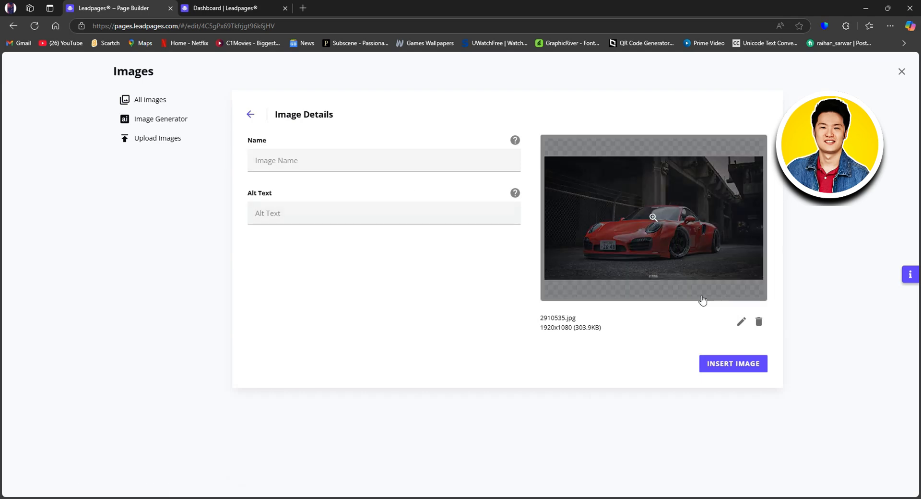
{"action": "left_click", "coordinate": [741, 369]}
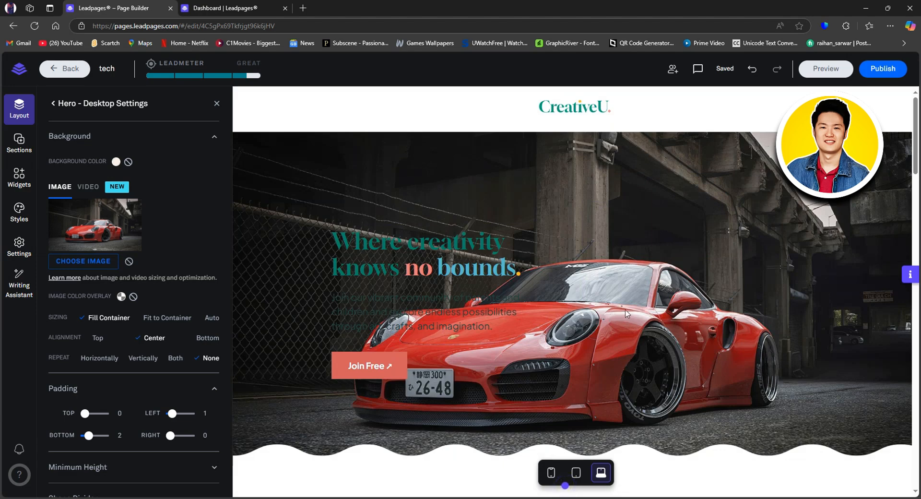
Open the About section's settings and look at its background image and video options
{"action": "scroll", "coordinate": [615, 317], "scroll_direction": "down", "scroll_amount": 1}
{"action": "scroll", "coordinate": [589, 309], "scroll_direction": "down", "scroll_amount": 2}
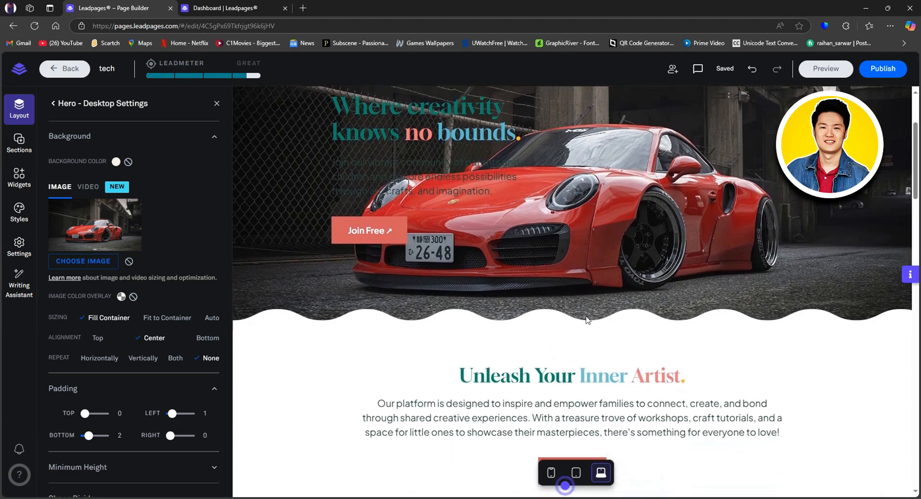
{"action": "scroll", "coordinate": [578, 354], "scroll_direction": "down", "scroll_amount": 12}
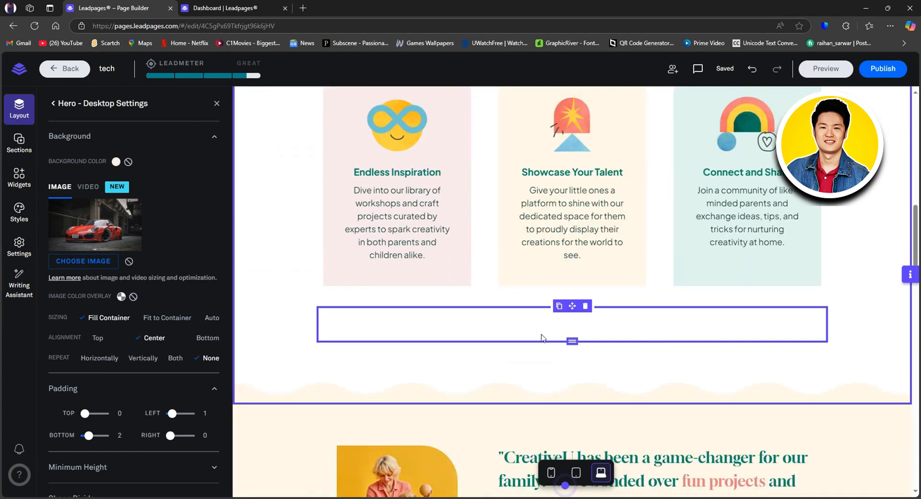
{"action": "scroll", "coordinate": [547, 343], "scroll_direction": "up", "scroll_amount": 5}
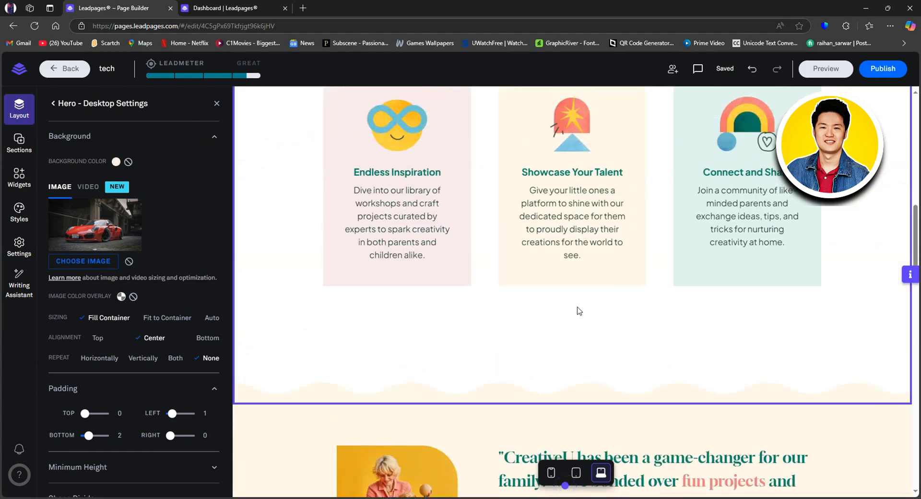
{"action": "scroll", "coordinate": [553, 314], "scroll_direction": "up", "scroll_amount": 6}
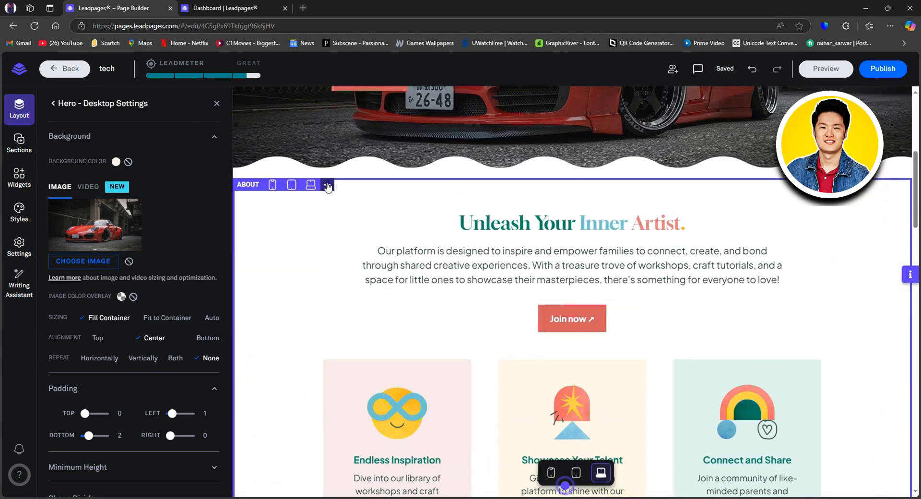
{"action": "left_click", "coordinate": [327, 184]}
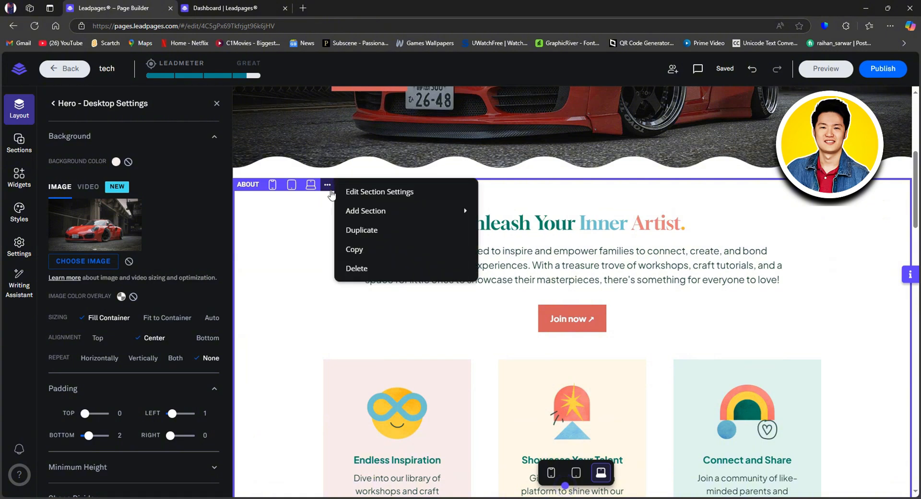
{"action": "left_click", "coordinate": [370, 190]}
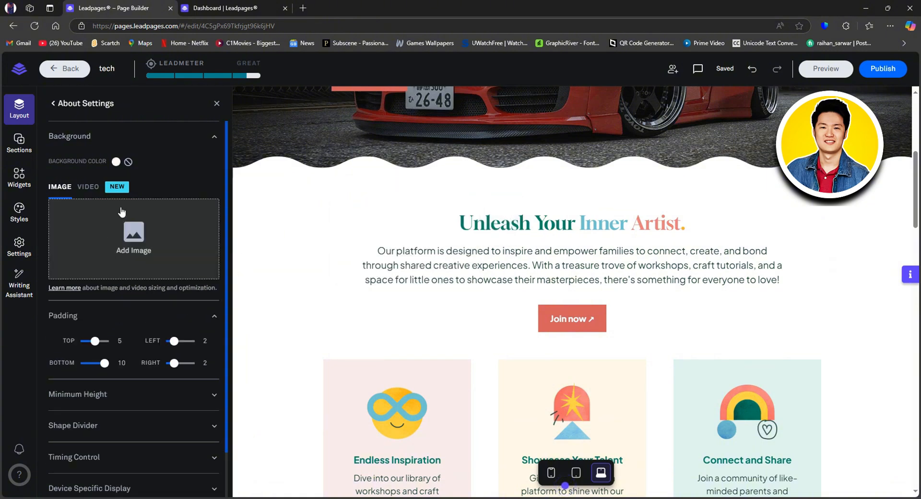
{"action": "left_click", "coordinate": [92, 192]}
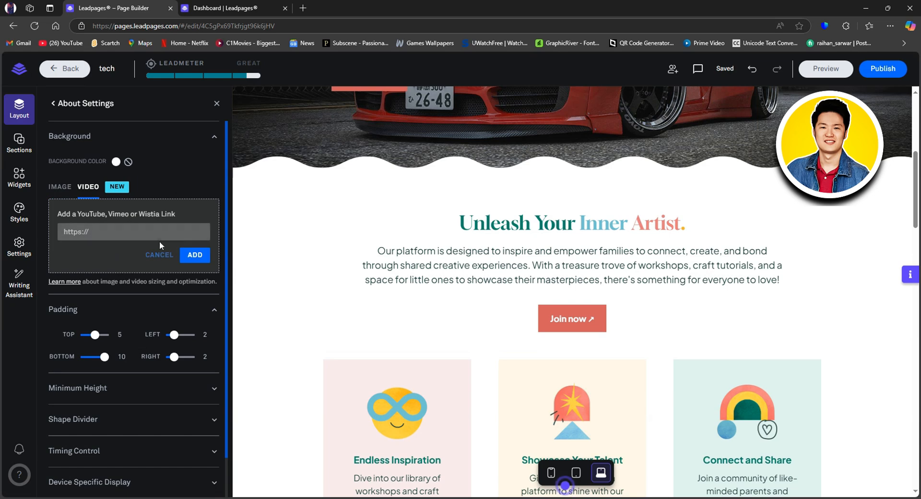
{"action": "left_click", "coordinate": [60, 186]}
Examine the About section's minimum height, shape divider, timing control and animation settings
{"action": "scroll", "coordinate": [91, 288], "scroll_direction": "down", "scroll_amount": 1}
{"action": "left_click", "coordinate": [106, 346]}
{"action": "scroll", "coordinate": [124, 374], "scroll_direction": "down", "scroll_amount": 1}
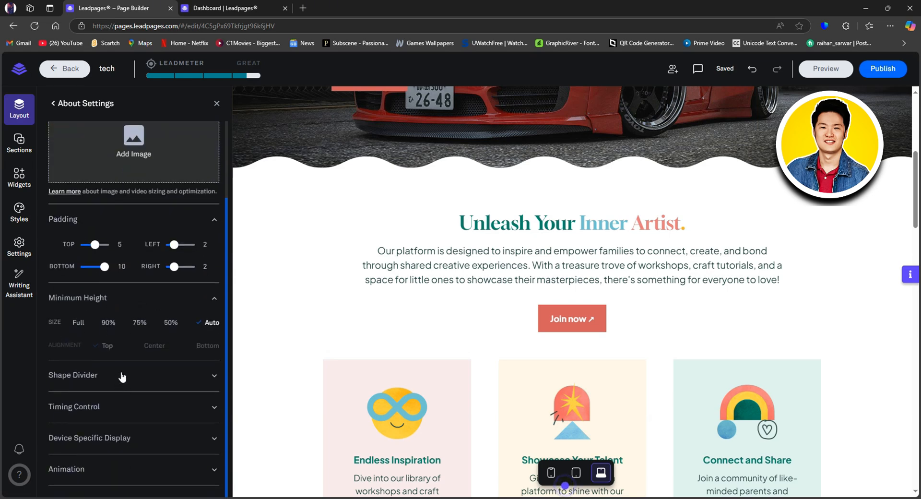
{"action": "left_click", "coordinate": [122, 376]}
{"action": "scroll", "coordinate": [141, 417], "scroll_direction": "down", "scroll_amount": 3}
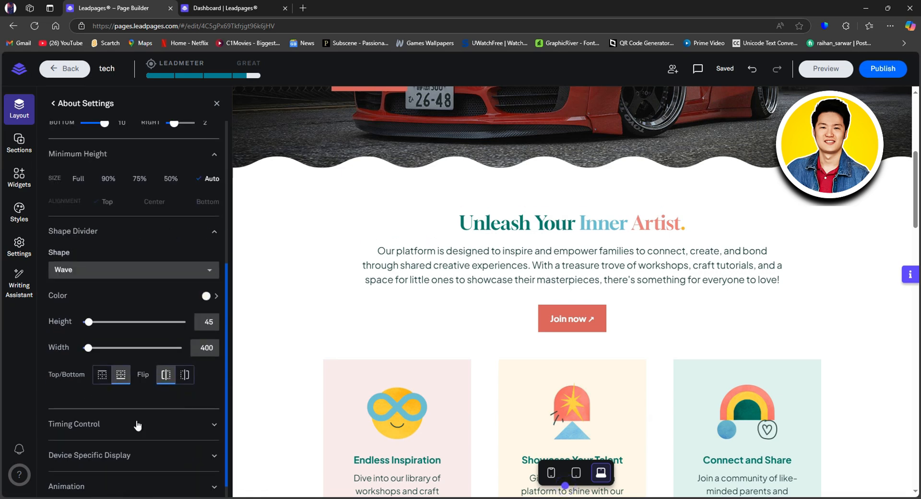
{"action": "left_click", "coordinate": [138, 425]}
{"action": "scroll", "coordinate": [137, 408], "scroll_direction": "down", "scroll_amount": 1}
{"action": "left_click", "coordinate": [135, 393]}
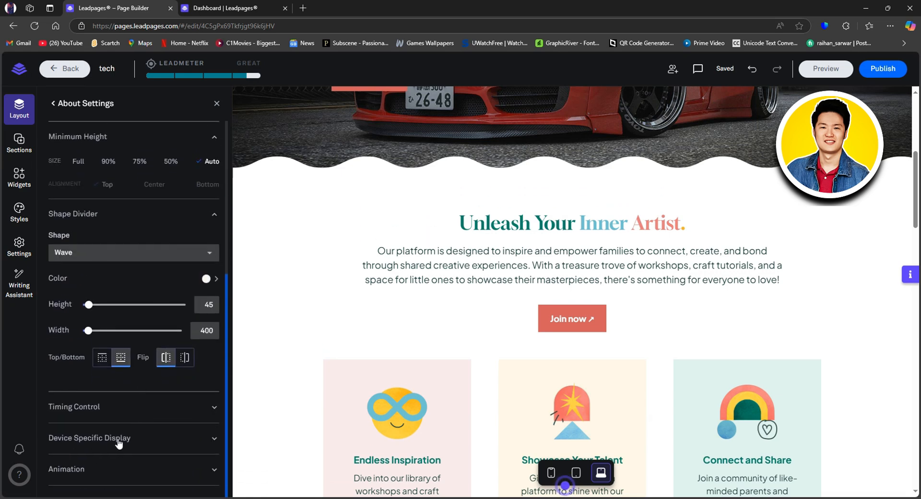
{"action": "left_click", "coordinate": [119, 467]}
{"action": "scroll", "coordinate": [118, 465], "scroll_direction": "down", "scroll_amount": 4}
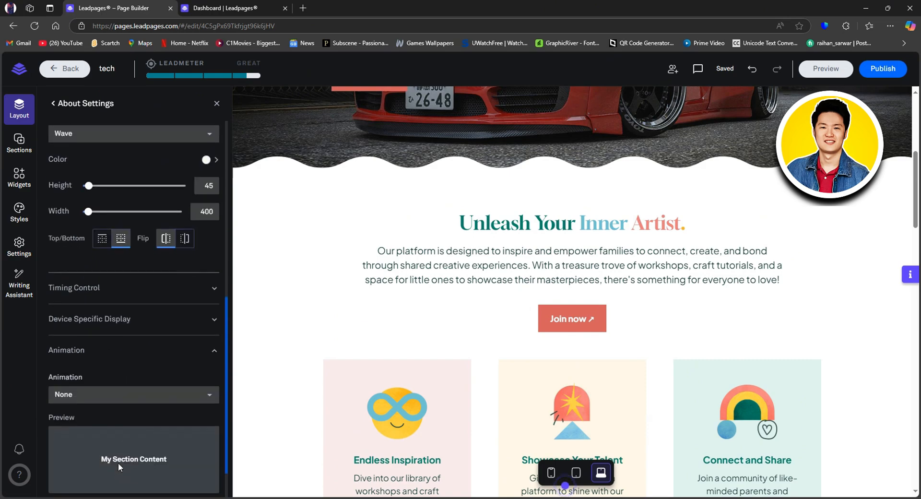
{"action": "scroll", "coordinate": [121, 441], "scroll_direction": "up", "scroll_amount": 10}
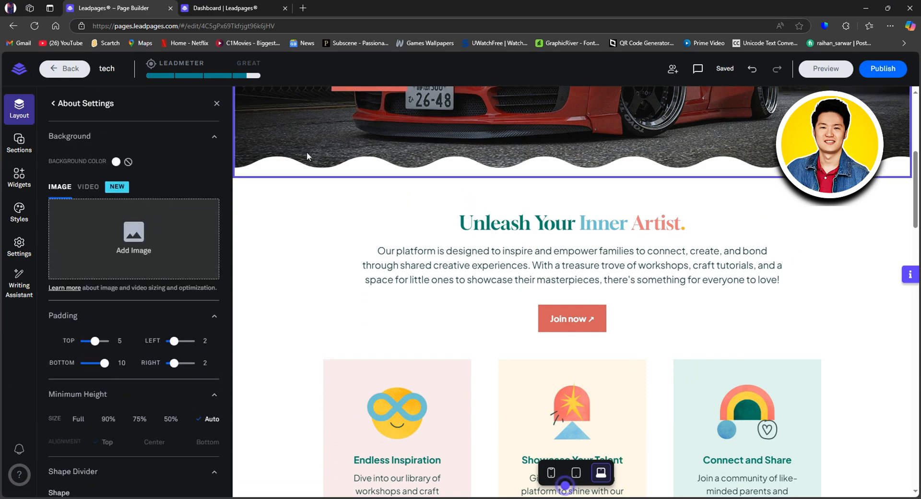
Preview the page, check the sign-up pop-up opened by the Join Free button, and exit the preview
{"action": "scroll", "coordinate": [618, 133], "scroll_direction": "up", "scroll_amount": 5}
{"action": "scroll", "coordinate": [619, 135], "scroll_direction": "up", "scroll_amount": 2}
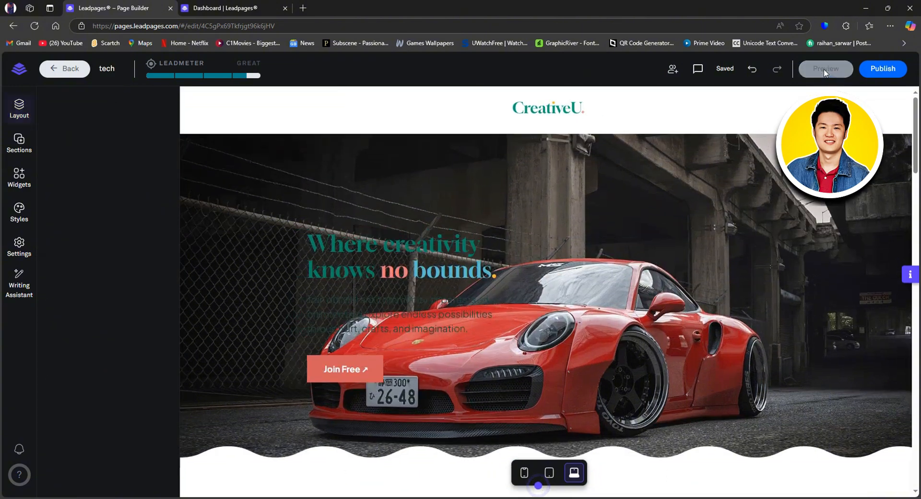
{"action": "left_click", "coordinate": [825, 68]}
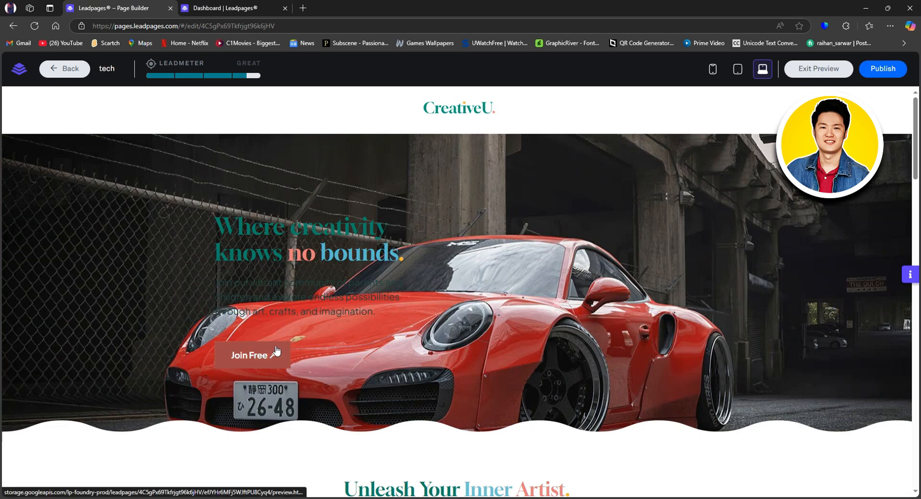
{"action": "left_click", "coordinate": [266, 356]}
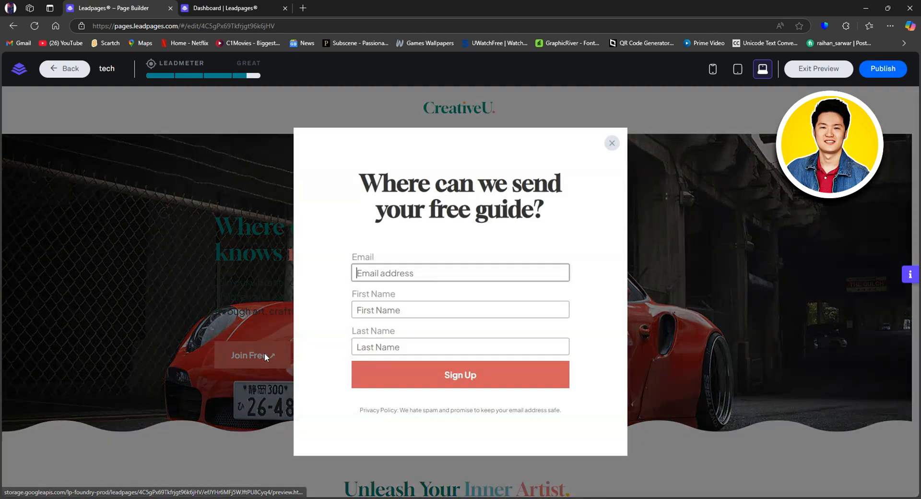
{"action": "left_click", "coordinate": [380, 308]}
{"action": "left_click", "coordinate": [354, 348]}
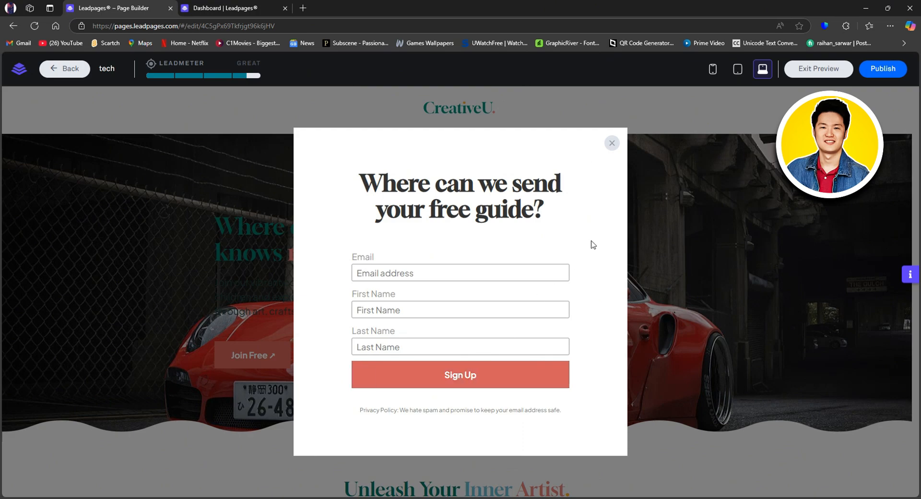
{"action": "left_click", "coordinate": [611, 143]}
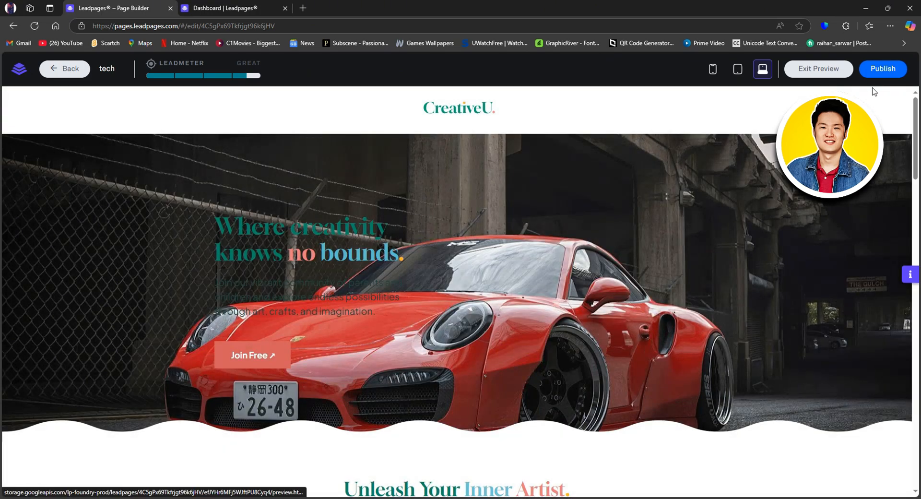
{"action": "left_click", "coordinate": [836, 71]}
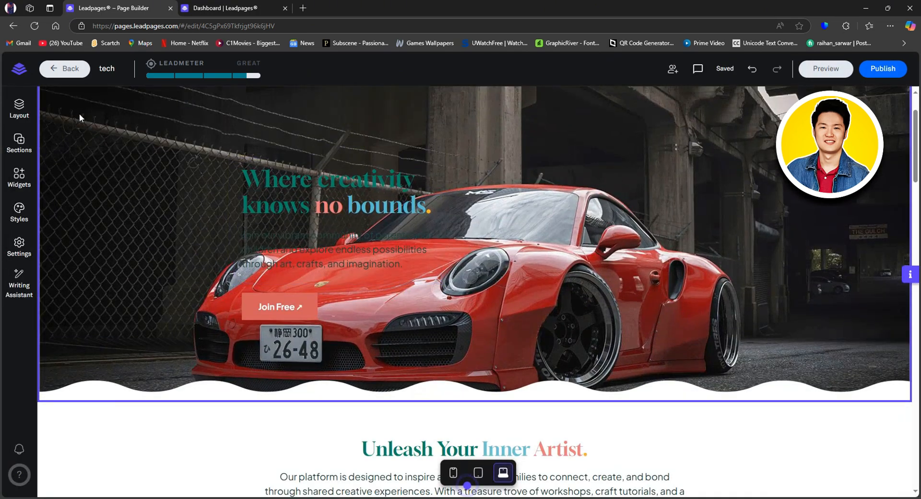
Leave the page builder and the template gallery, and return to the Leadpages dashboard
{"action": "left_click", "coordinate": [83, 72]}
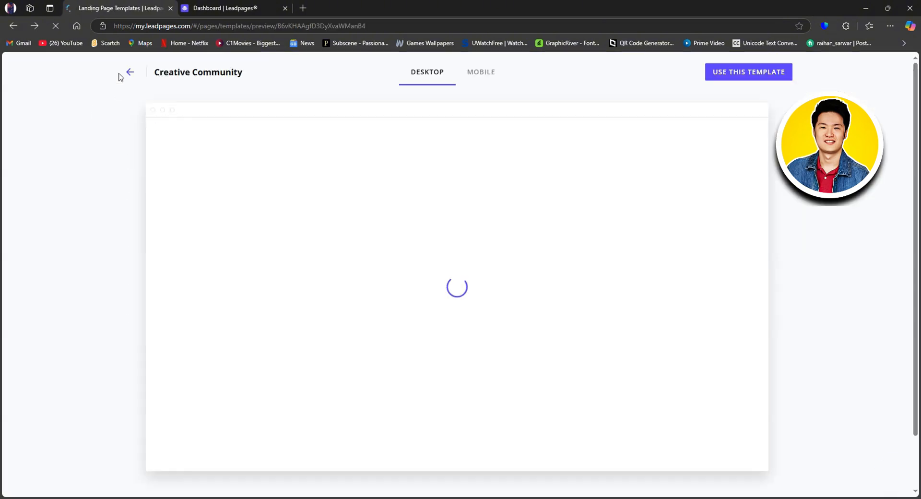
{"action": "left_click", "coordinate": [126, 72]}
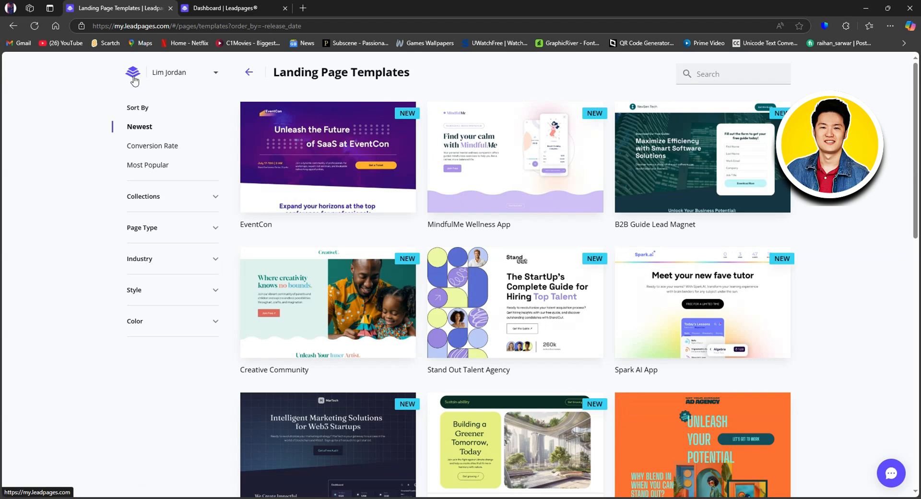
{"action": "left_click", "coordinate": [132, 76]}
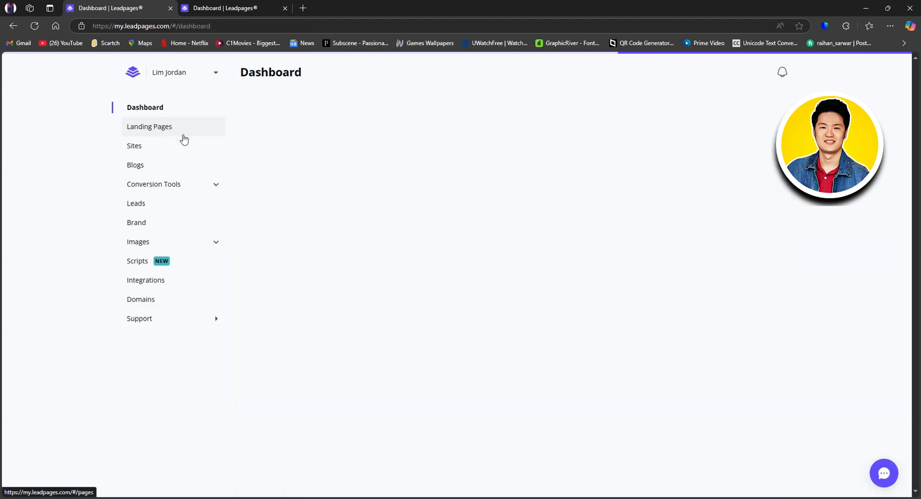
Look at the Sites page, expand the conversion tools, and view the Blogs page
{"action": "left_click", "coordinate": [158, 150]}
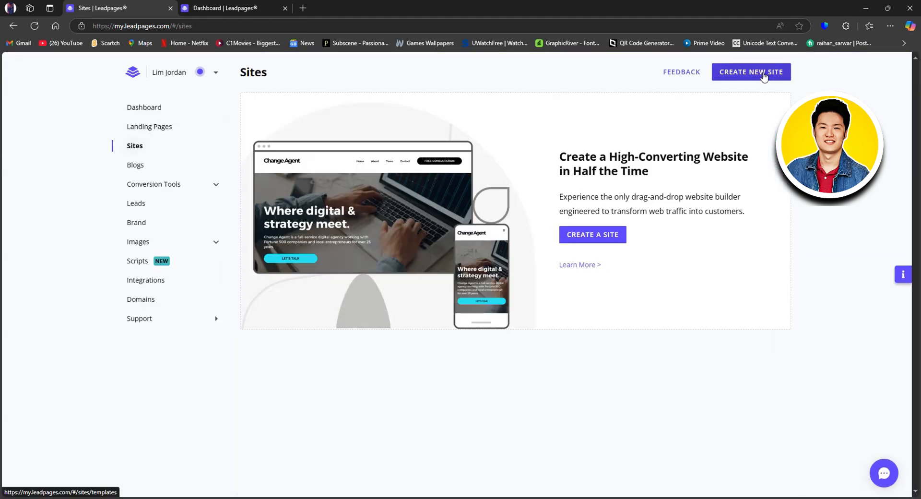
{"action": "left_click", "coordinate": [160, 182]}
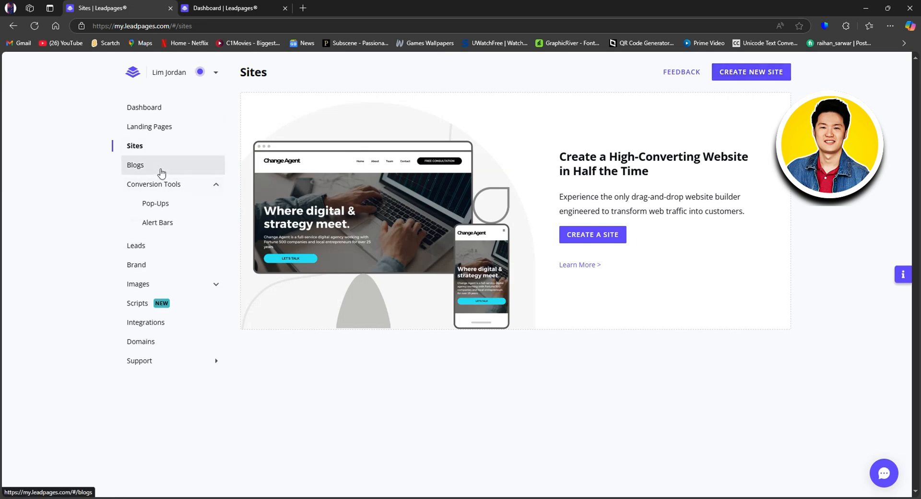
{"action": "left_click", "coordinate": [155, 169]}
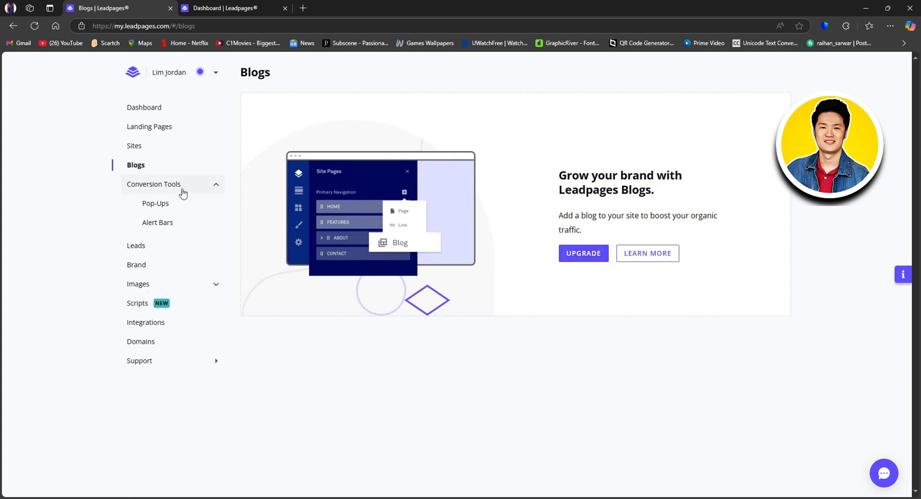
View the Pop-Ups page, and open the Leads page to check its filter options
{"action": "left_click", "coordinate": [160, 203]}
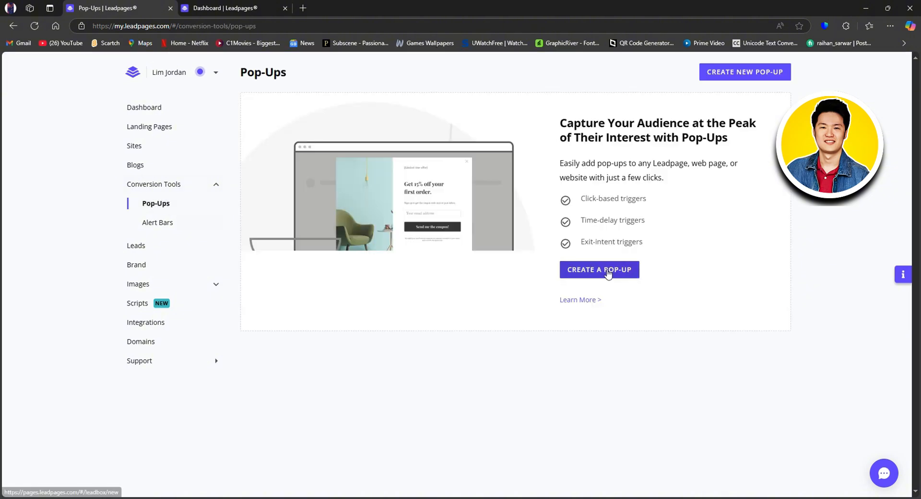
{"action": "left_click", "coordinate": [190, 247]}
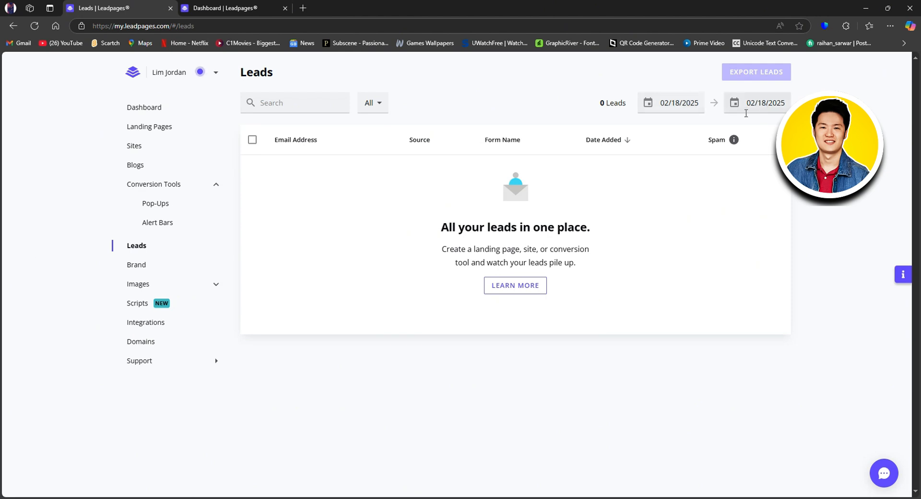
{"action": "left_click", "coordinate": [379, 103]}
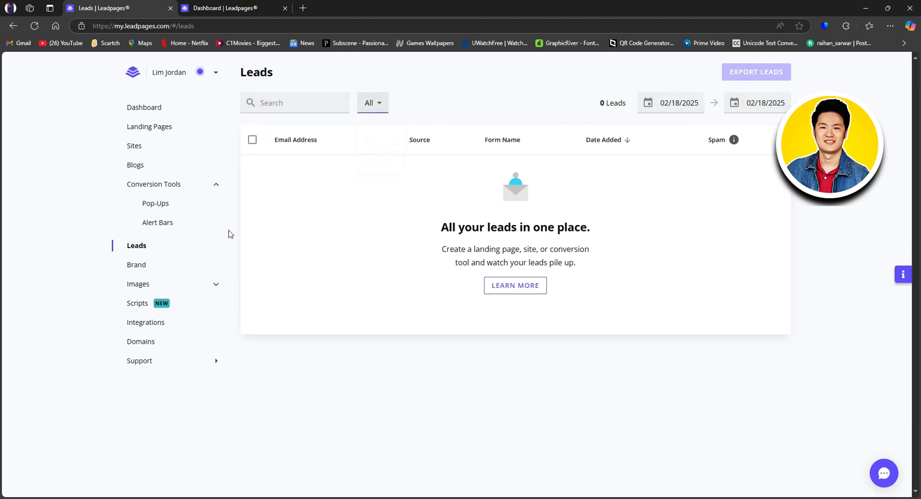
Open the Brand page and add a color swatch to the brand colors
{"action": "left_click", "coordinate": [137, 266]}
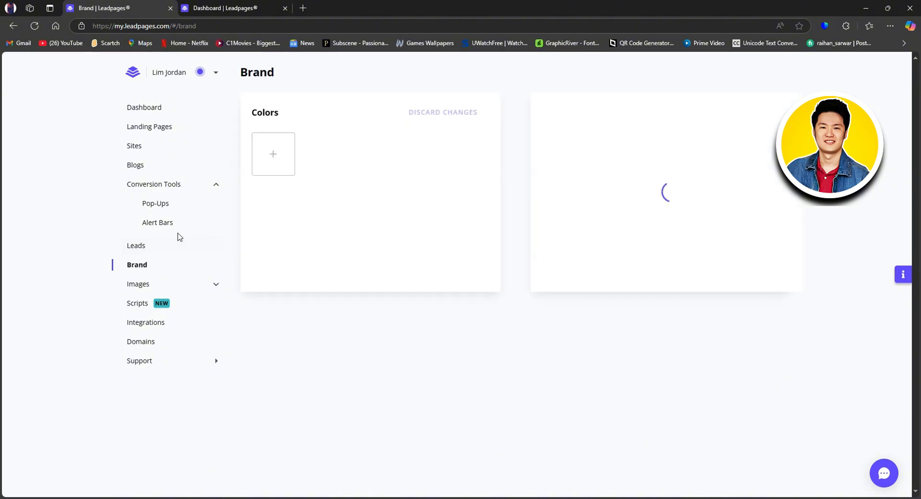
{"action": "left_click", "coordinate": [277, 148]}
{"action": "left_click", "coordinate": [365, 199]}
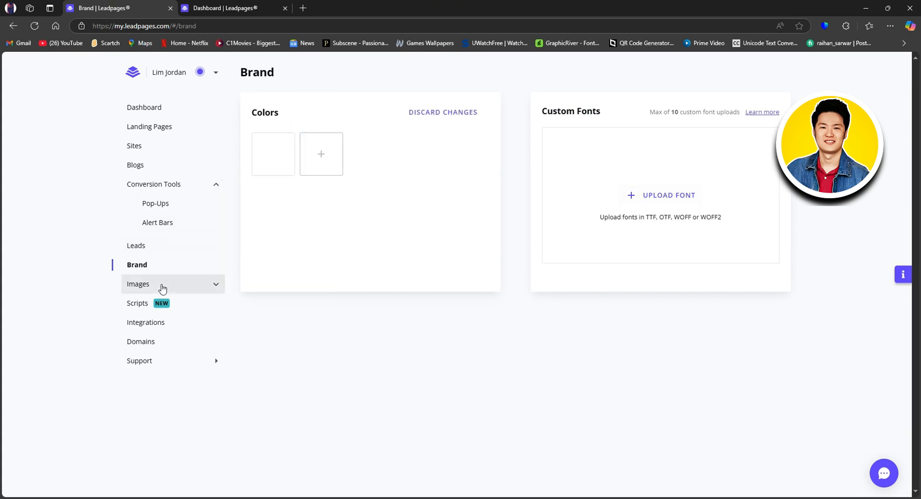
Look over the image options and the native and Zapier integrations, and open the Domains page
{"action": "left_click", "coordinate": [187, 285]}
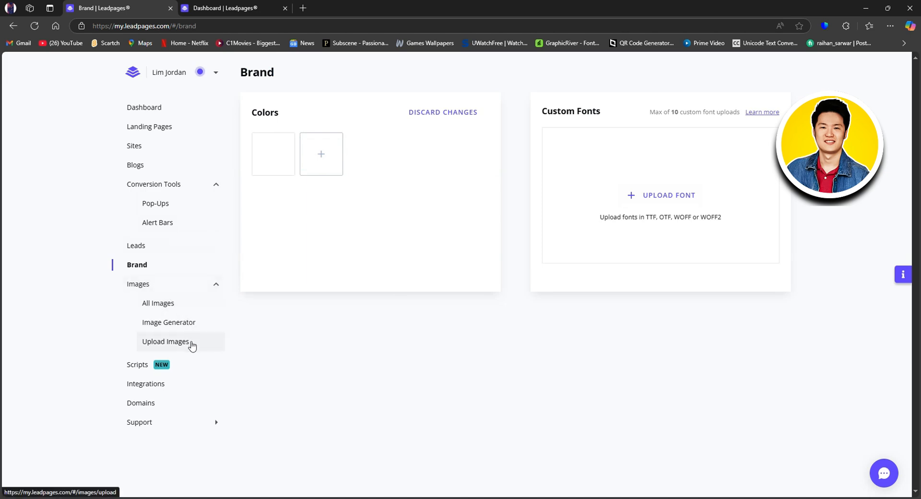
{"action": "left_click", "coordinate": [176, 384]}
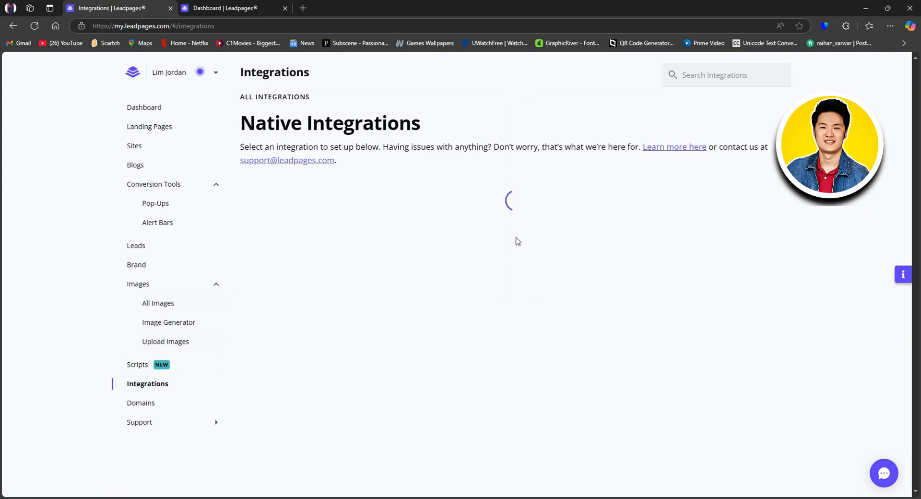
{"action": "scroll", "coordinate": [445, 297], "scroll_direction": "down", "scroll_amount": 4}
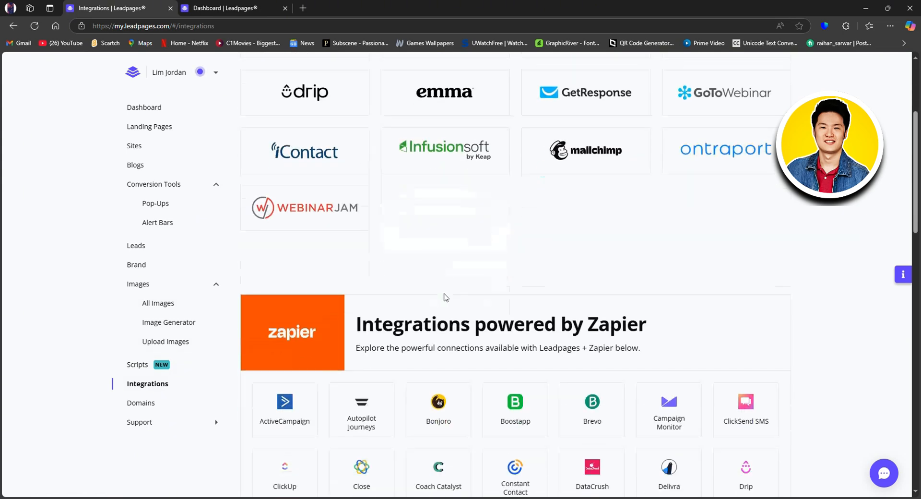
{"action": "scroll", "coordinate": [445, 297], "scroll_direction": "up", "scroll_amount": 4}
{"action": "left_click", "coordinate": [161, 404]}
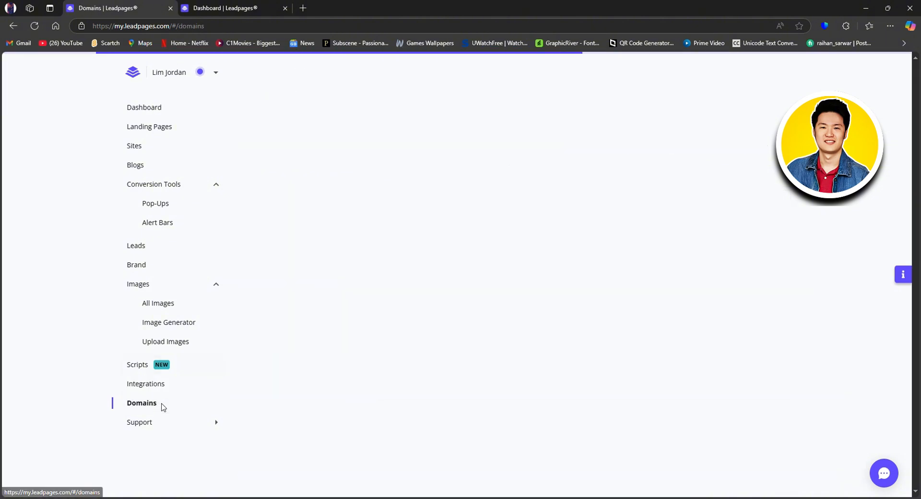